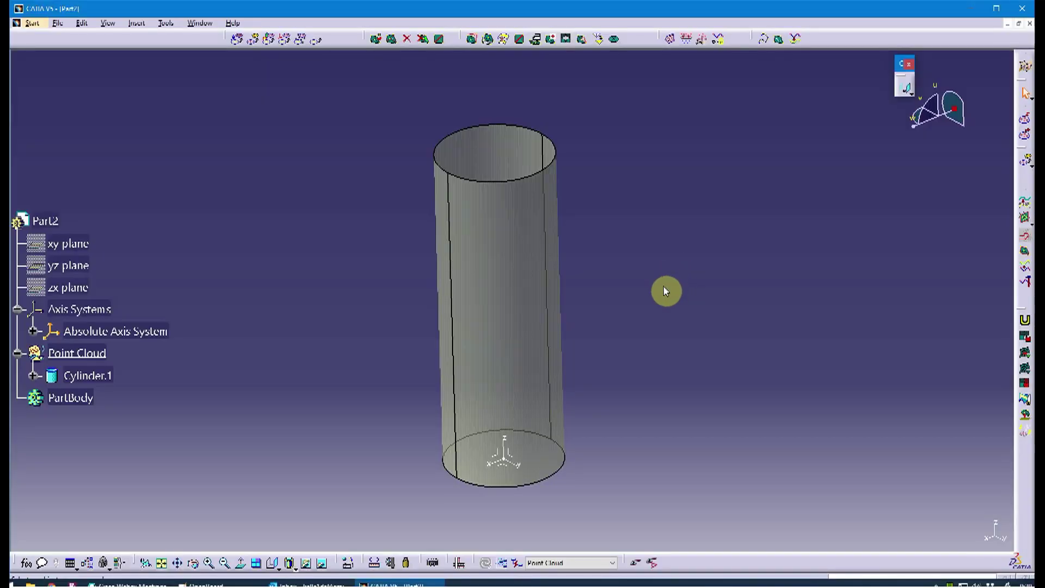
pyautogui.moveTo(664, 290); pyautogui.dragTo(611, 303, button='middle')
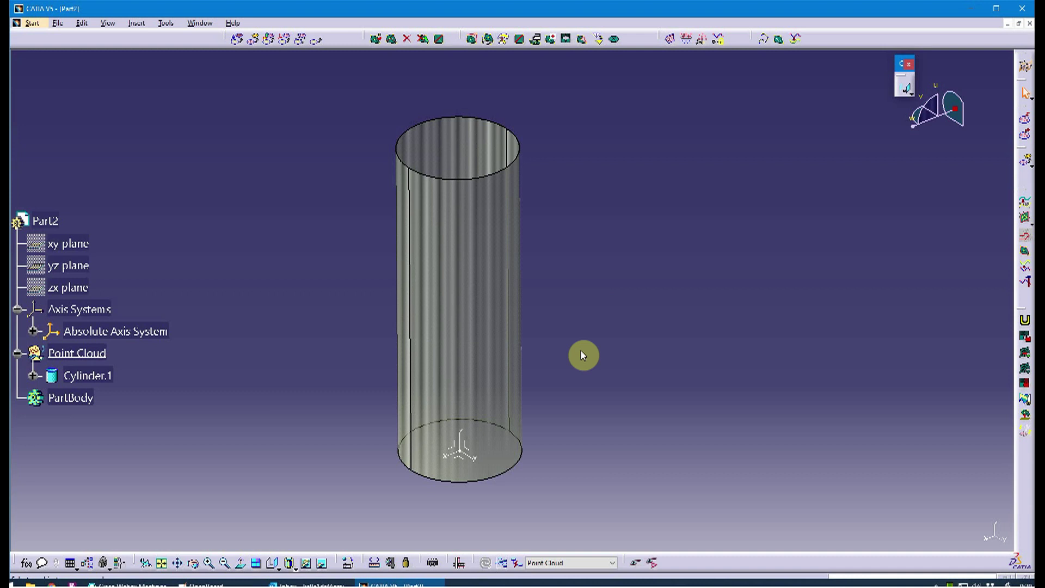
pyautogui.moveTo(569, 353); pyautogui.dragTo(543, 378, button='middle')
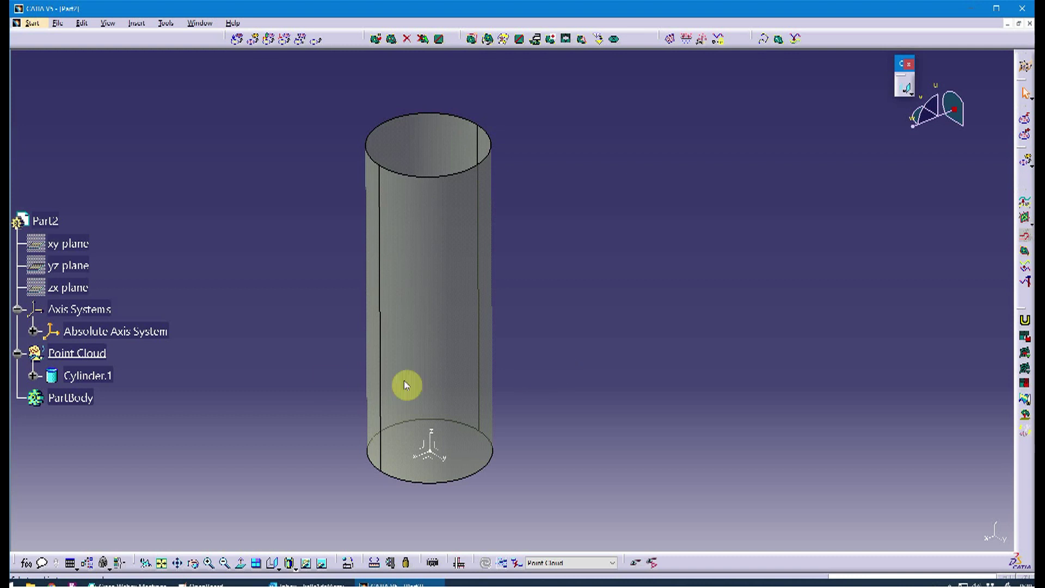
pyautogui.click(98, 327)
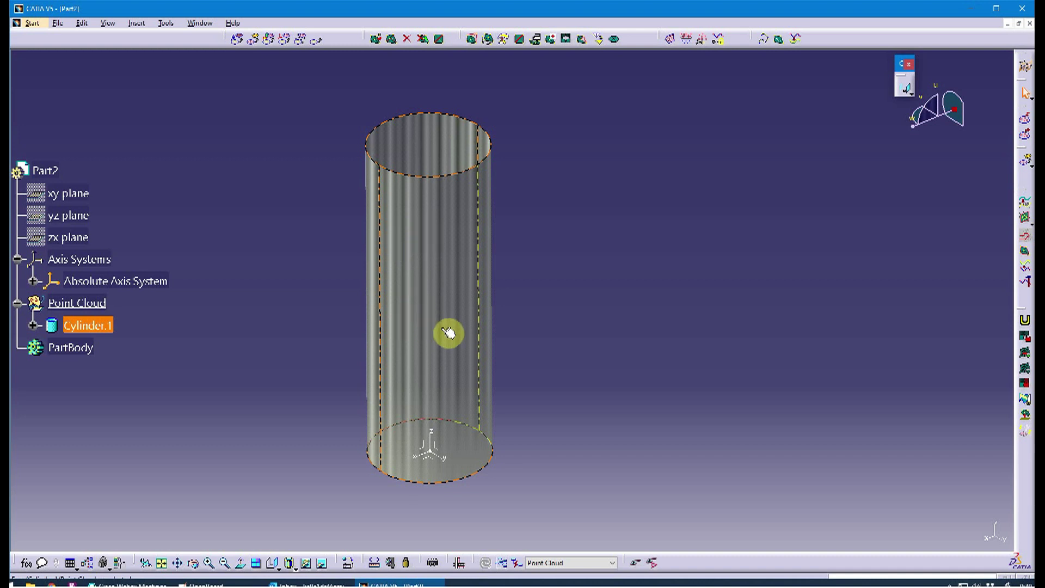
pyautogui.click(496, 345)
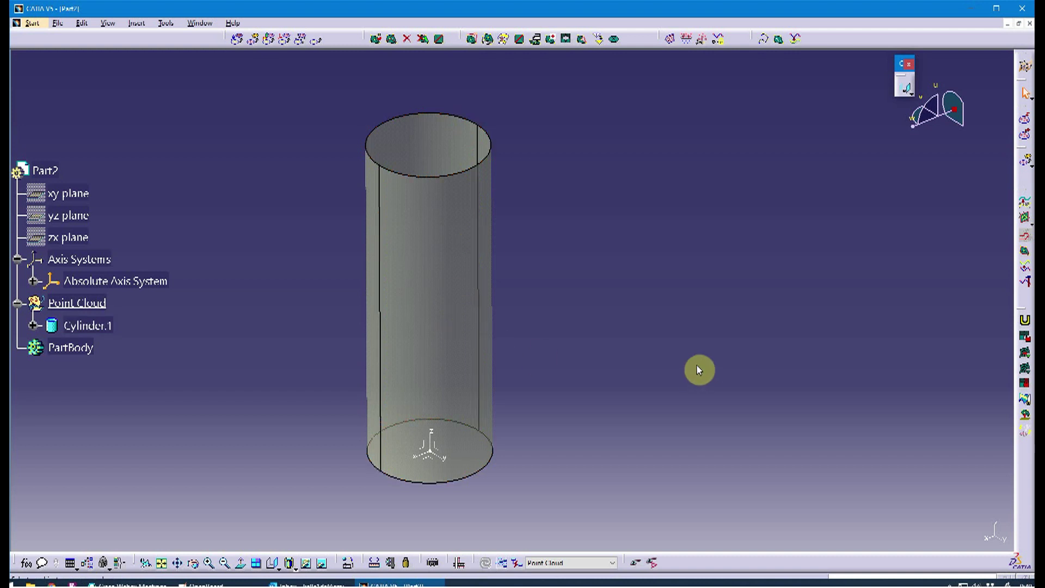
pyautogui.moveTo(700, 369); pyautogui.dragTo(955, 158, button='middle')
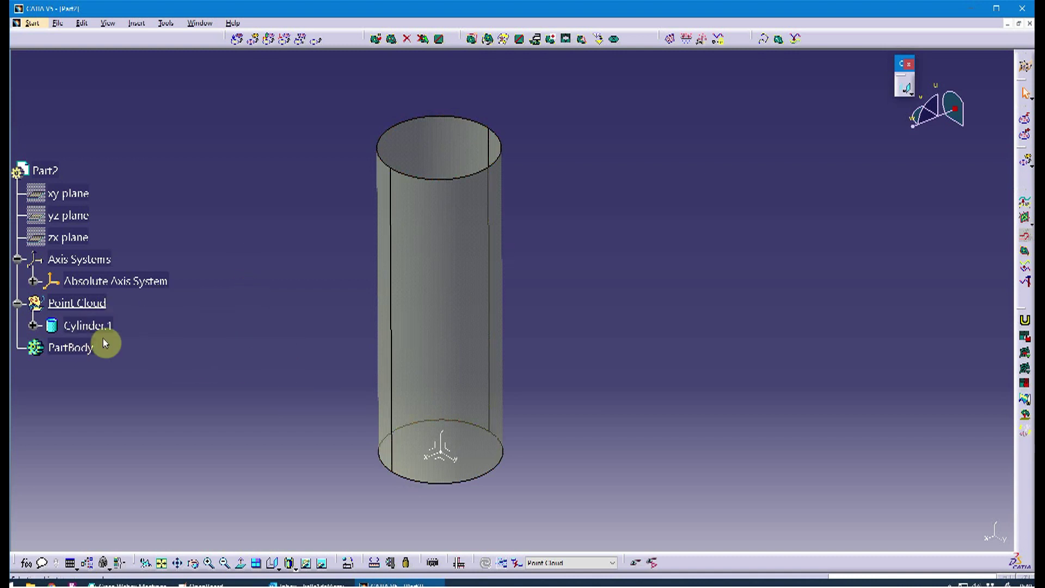
pyautogui.click(82, 304)
pyautogui.click(108, 328)
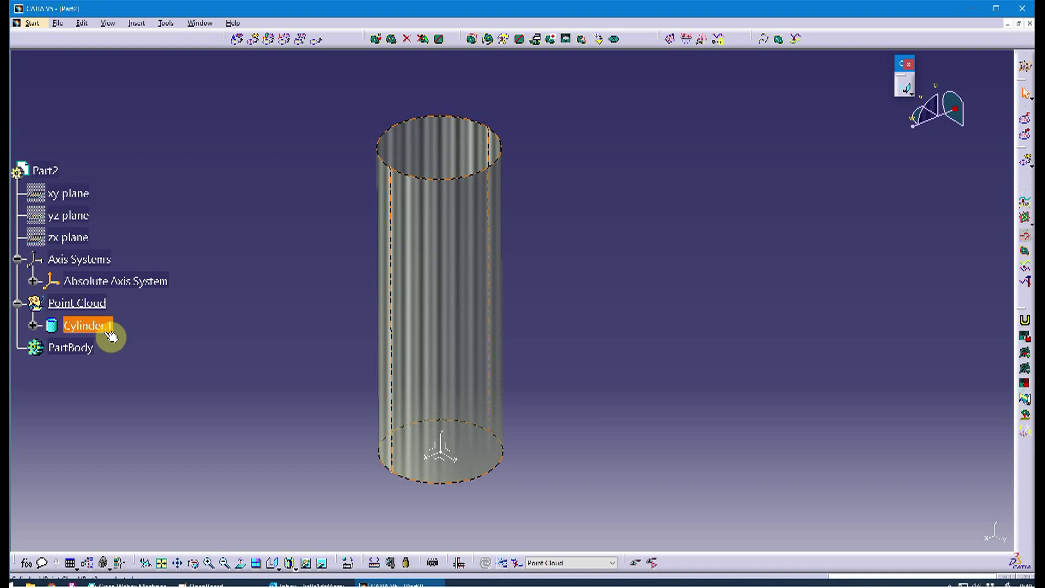
pyautogui.press('Escape')
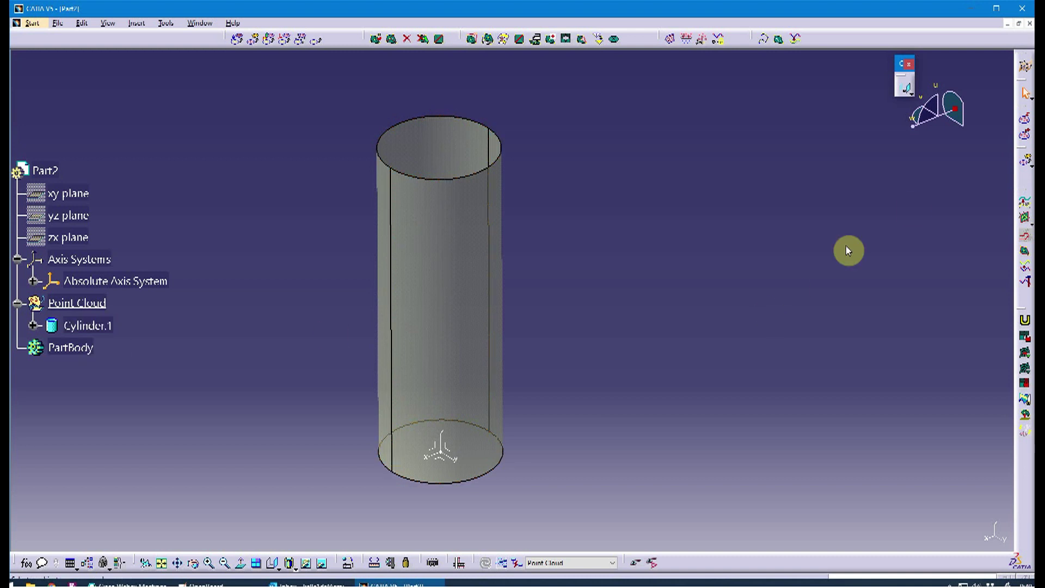
# Import the scan.stl point cloud in STL format with a scale factor of 1 and inches as the file unit
pyautogui.click(1026, 124)
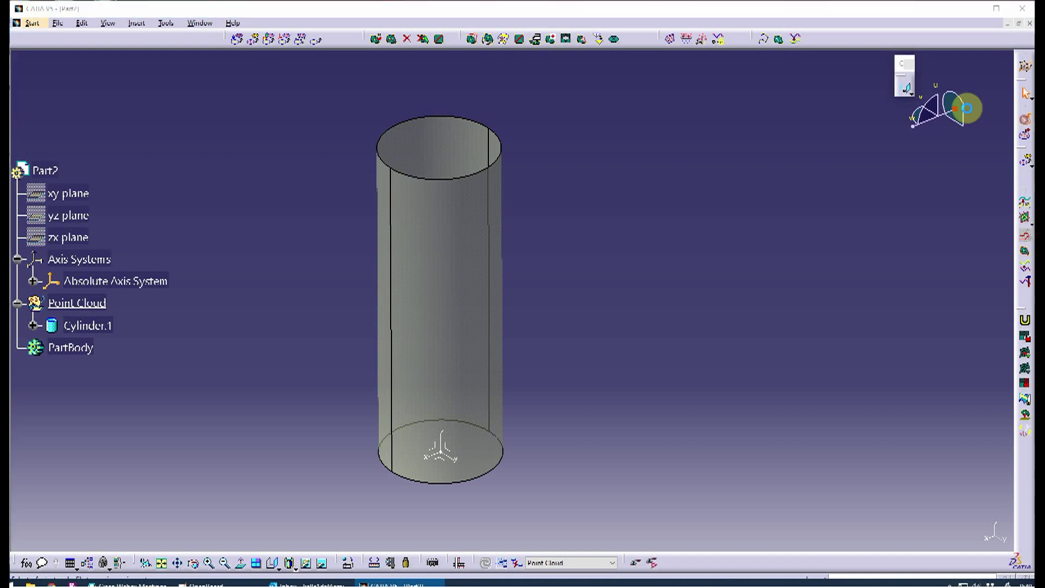
pyautogui.moveTo(657, 104); pyautogui.dragTo(723, 103)
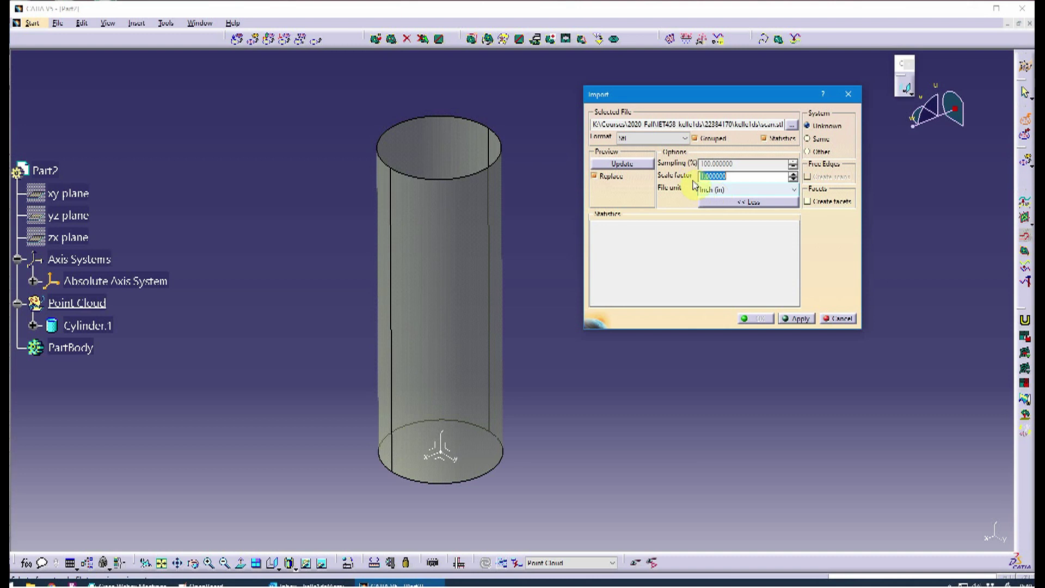
pyautogui.click(626, 164)
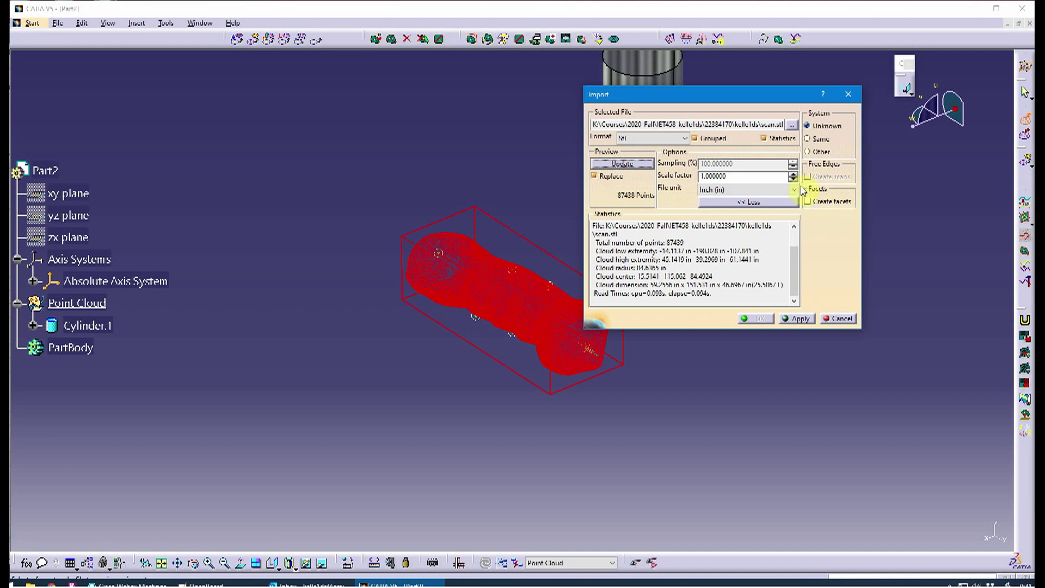
pyautogui.click(798, 319)
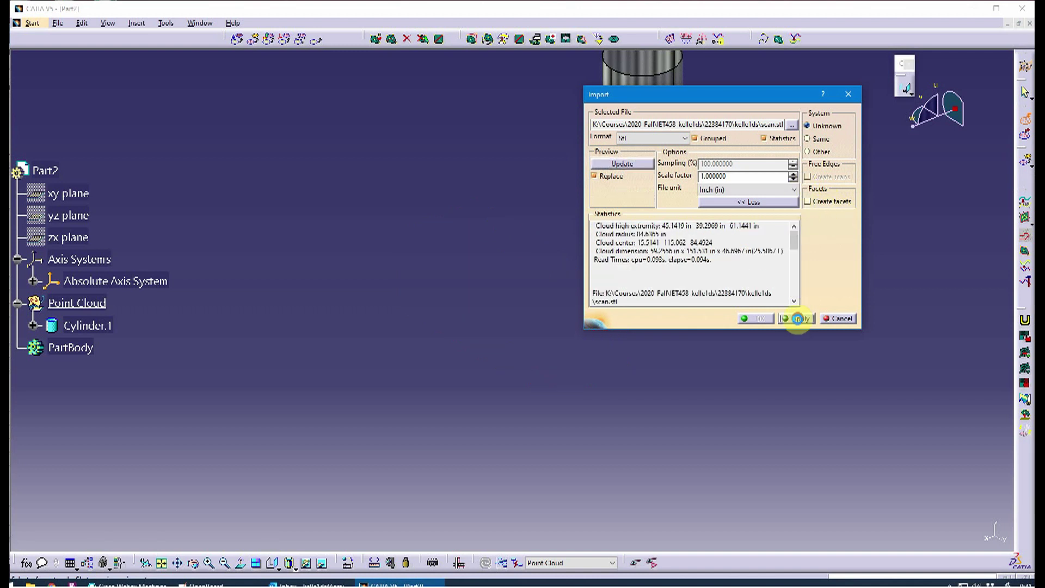
pyautogui.click(759, 321)
# Examine the shape and orientation of the imported scan relative to the cylinder from several directions
pyautogui.moveTo(754, 315); pyautogui.dragTo(645, 348, button='middle')
pyautogui.scroll(3, 635, 329)
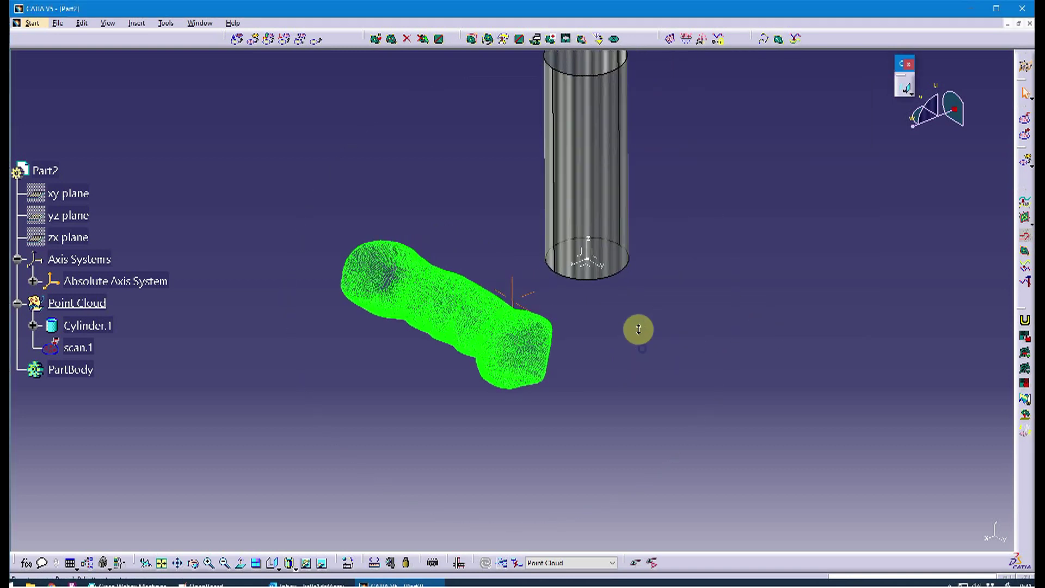
pyautogui.moveTo(439, 443); pyautogui.dragTo(401, 436, button='middle')
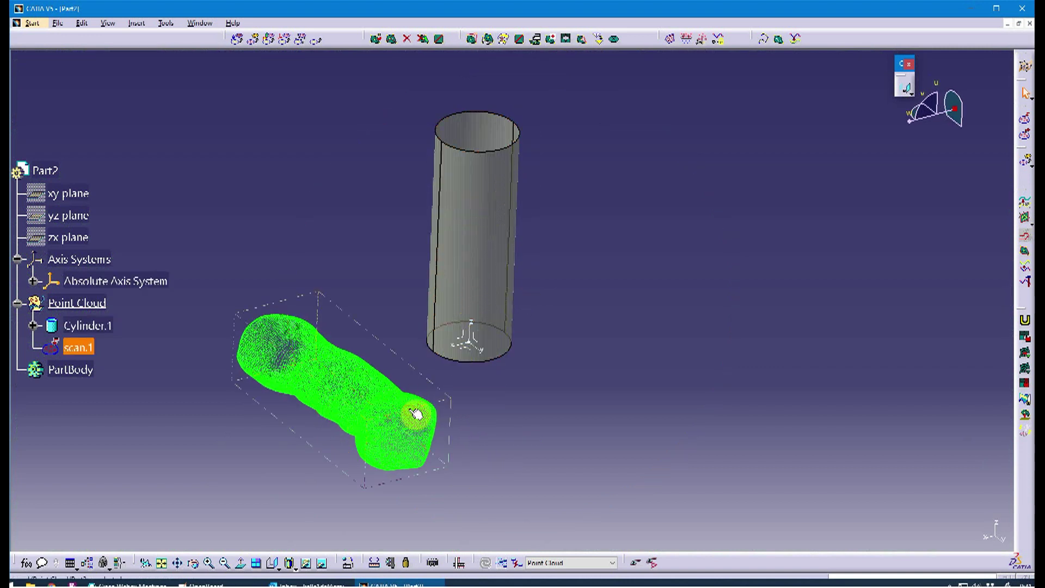
pyautogui.moveTo(416, 416); pyautogui.dragTo(423, 378, button='middle')
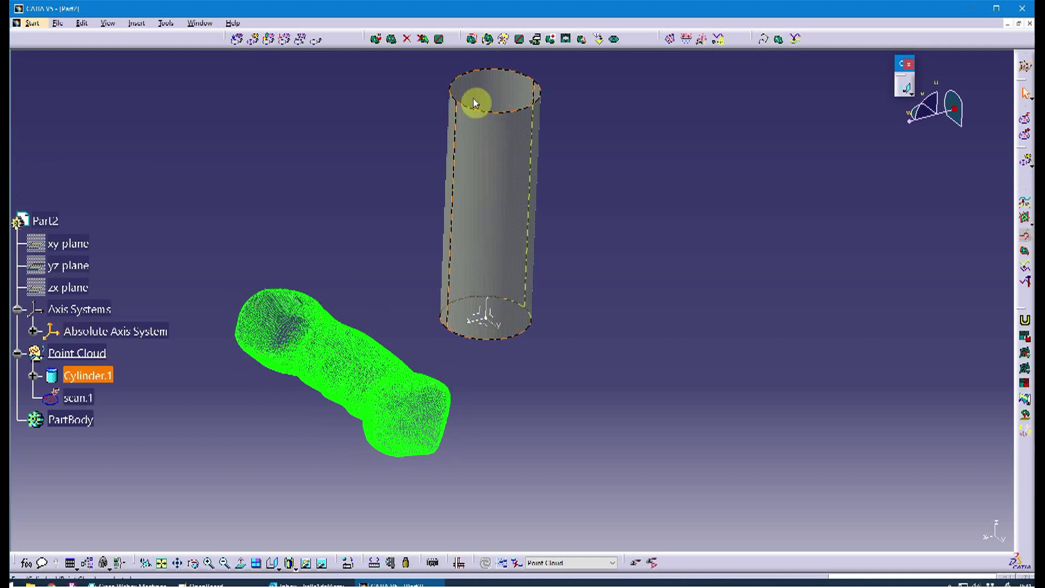
pyautogui.moveTo(502, 276); pyautogui.dragTo(373, 400, button='middle')
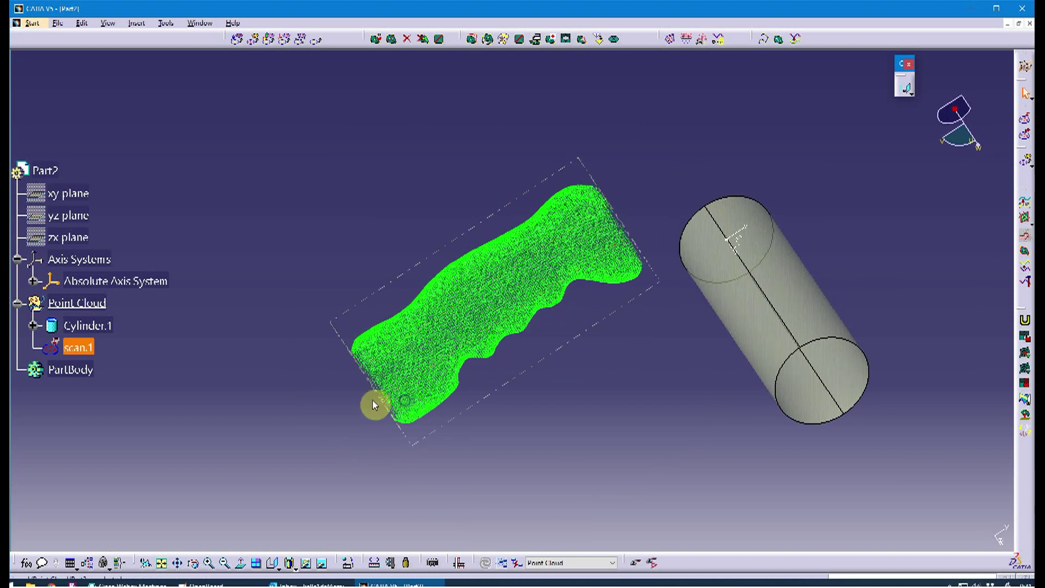
pyautogui.click(373, 390)
pyautogui.moveTo(646, 305); pyautogui.dragTo(527, 283, button='middle')
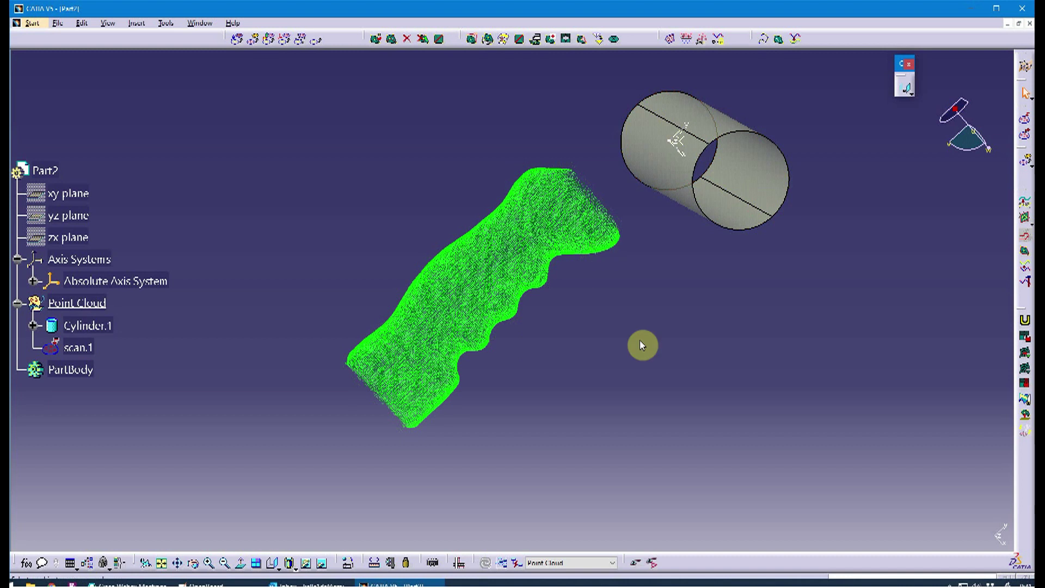
pyautogui.moveTo(639, 345); pyautogui.dragTo(360, 305, button='middle')
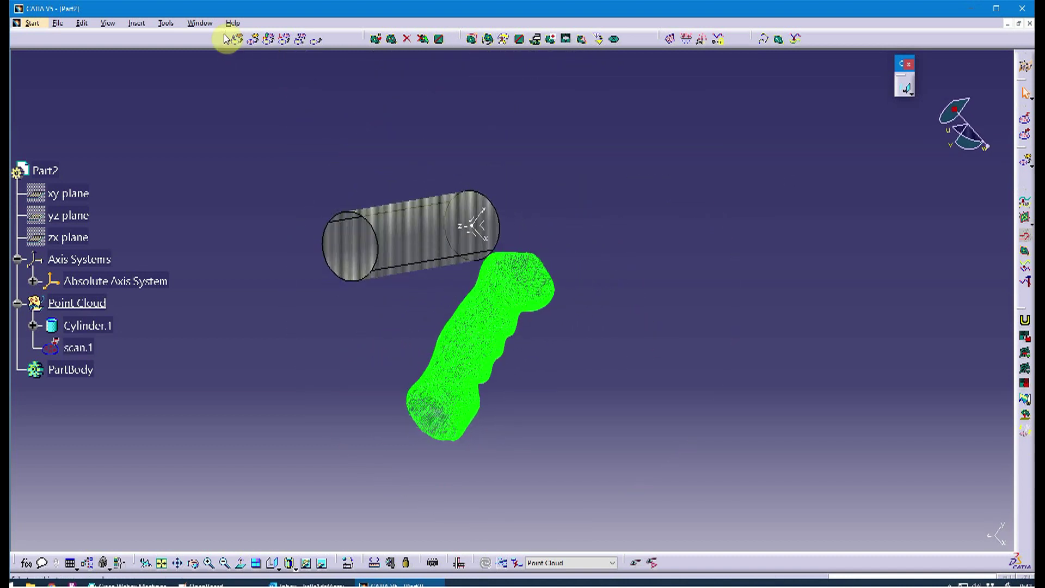
# Start Align using the Compass with scan.1 as the cloud to align and place the compass at the middle of the cloud
pyautogui.moveTo(233, 37); pyautogui.dragTo(239, 75)
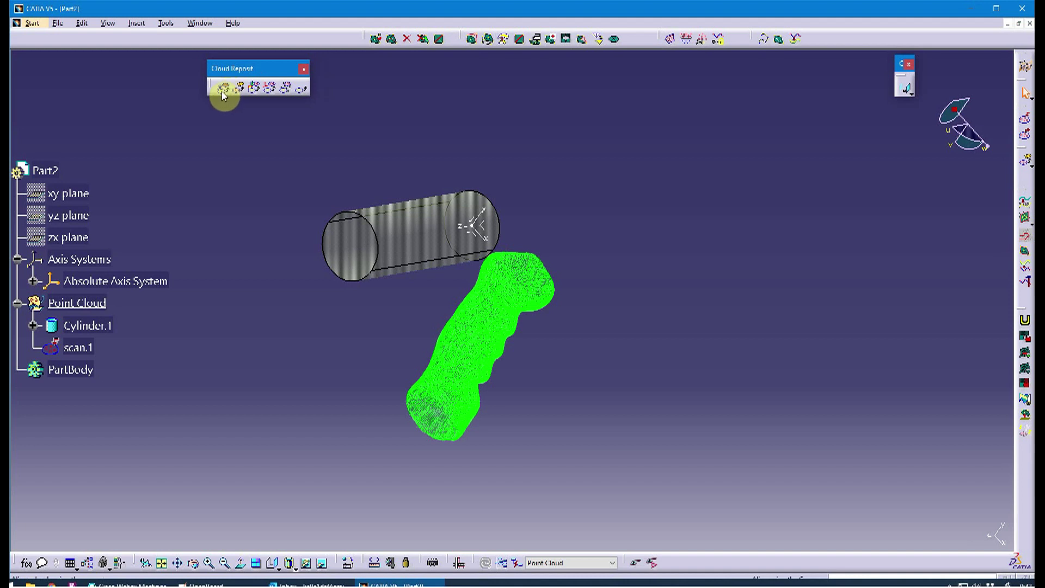
pyautogui.click(224, 91)
pyautogui.moveTo(337, 367); pyautogui.dragTo(479, 369, button='middle')
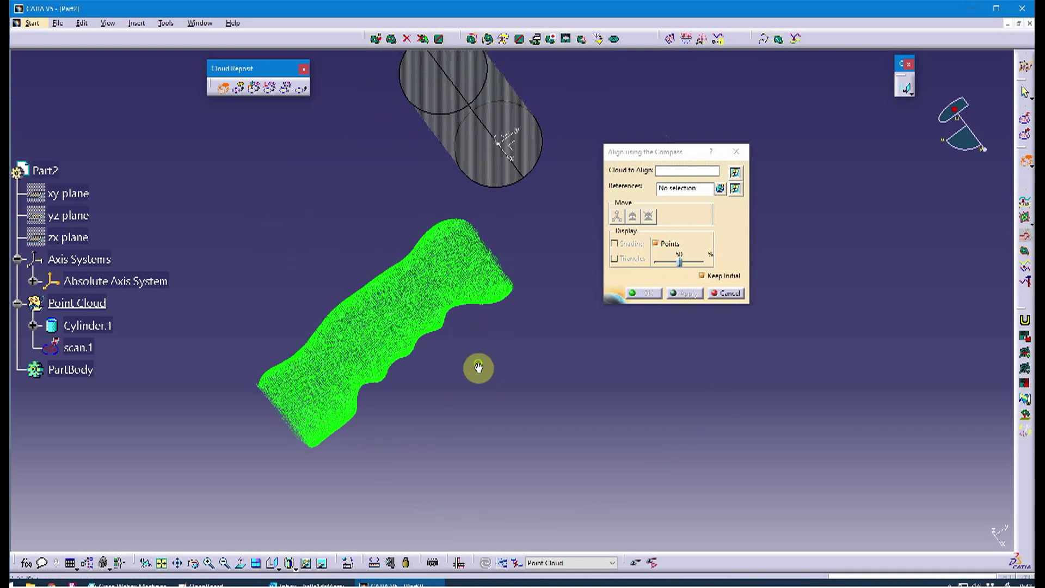
pyautogui.click(690, 172)
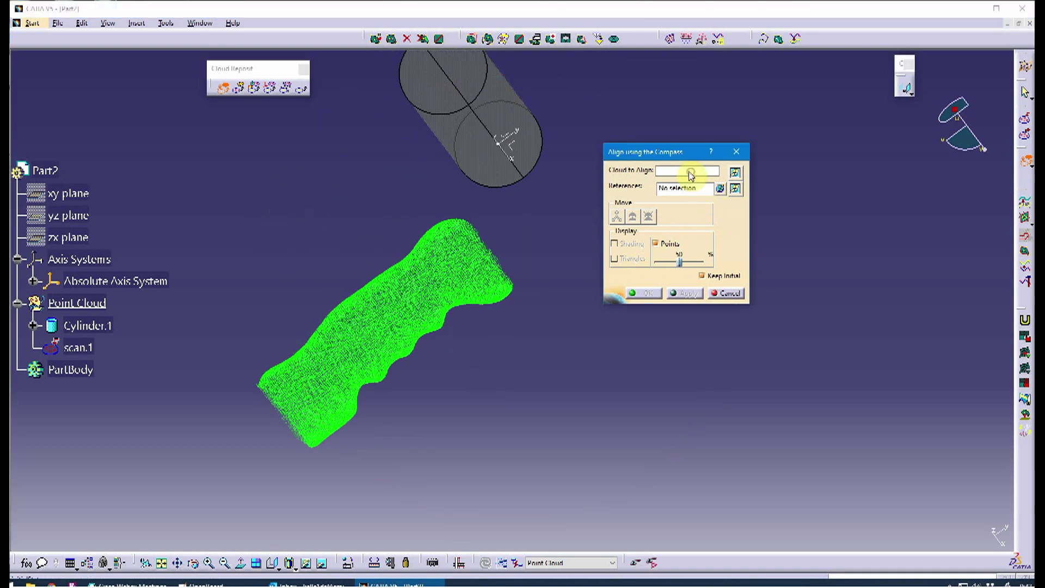
pyautogui.click(393, 346)
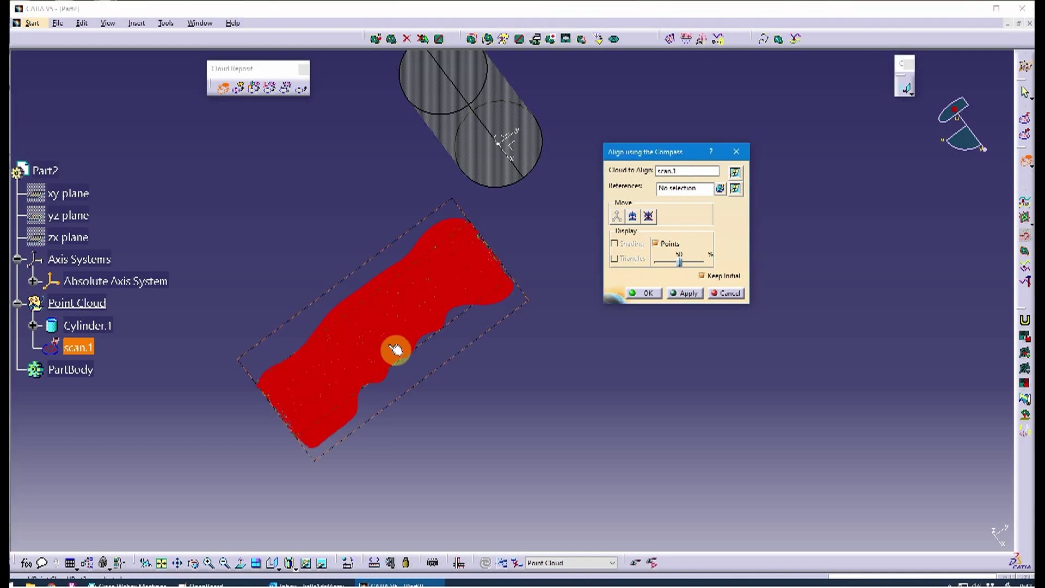
pyautogui.click(632, 217)
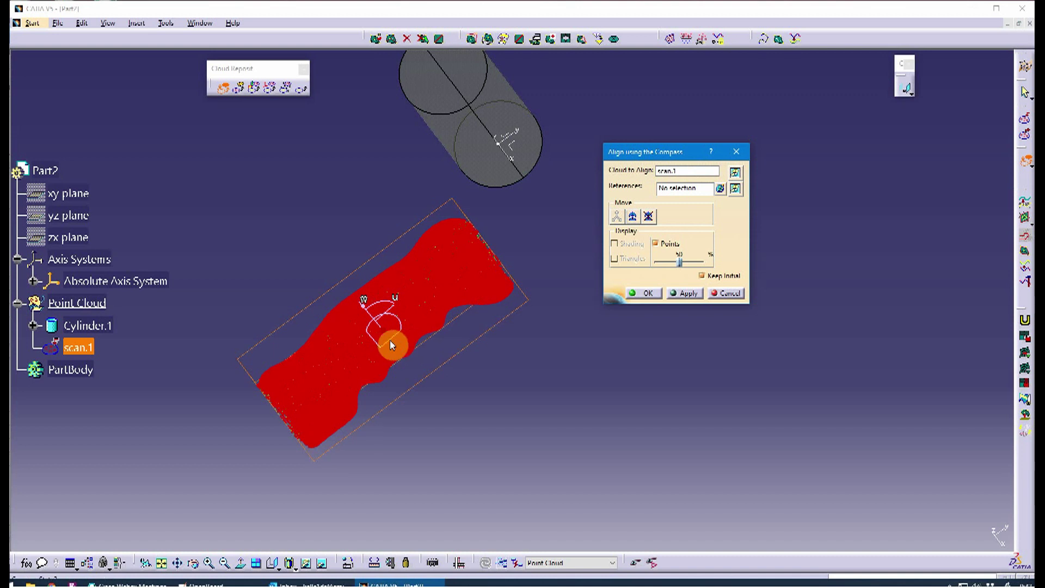
# Move and rotate the scan with the compass until it stands roughly upright beside the cylinder
pyautogui.moveTo(390, 345); pyautogui.dragTo(398, 220)
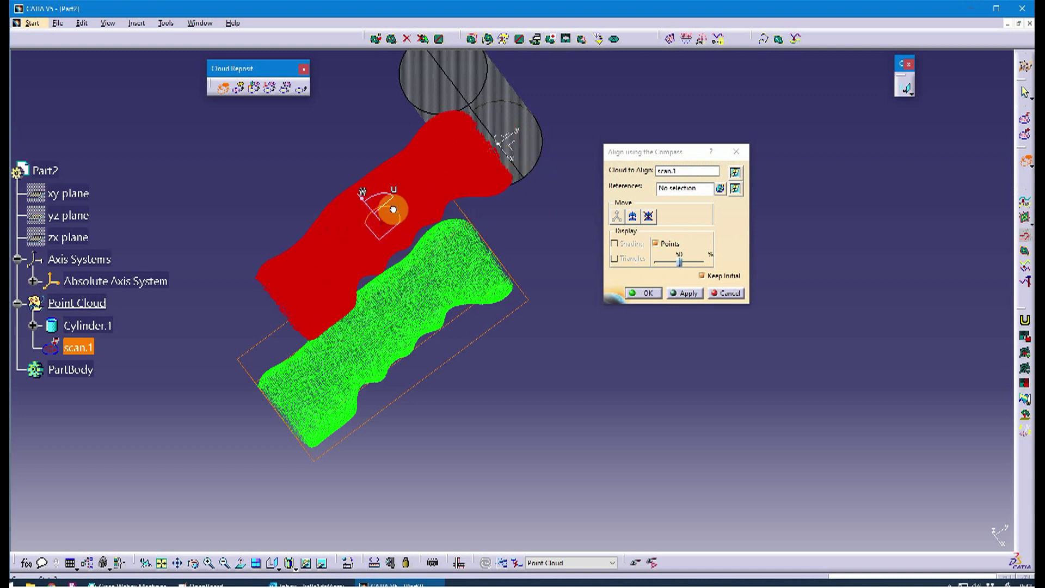
pyautogui.moveTo(394, 210); pyautogui.dragTo(385, 215)
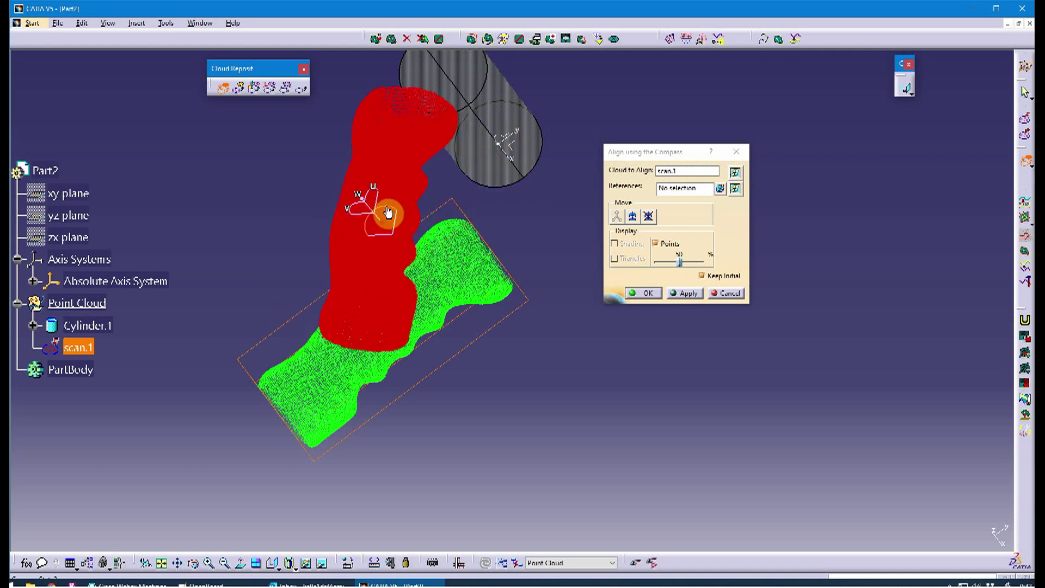
pyautogui.click(272, 563)
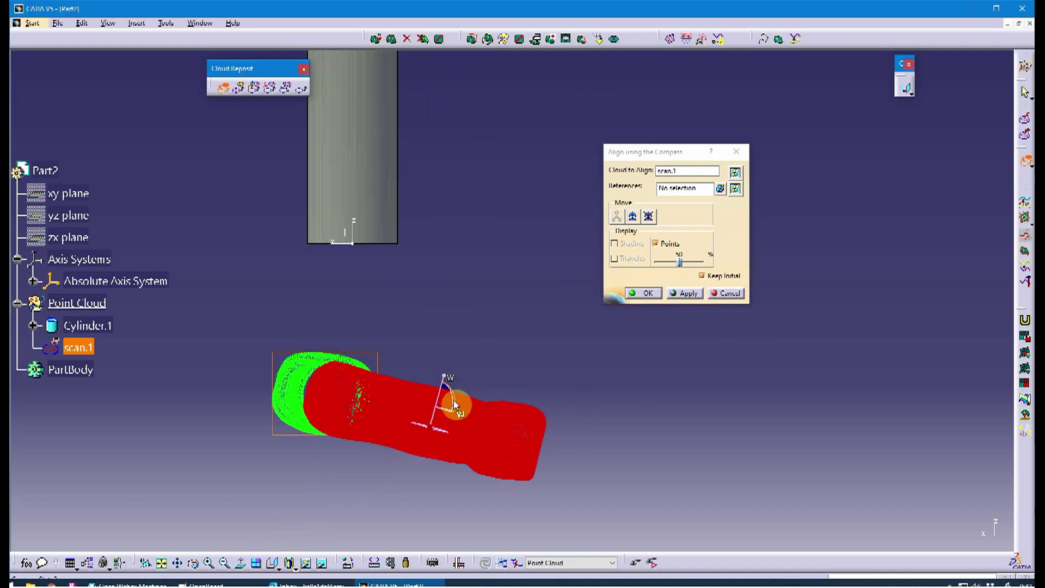
pyautogui.moveTo(455, 404); pyautogui.dragTo(373, 376)
pyautogui.moveTo(436, 390); pyautogui.dragTo(419, 267)
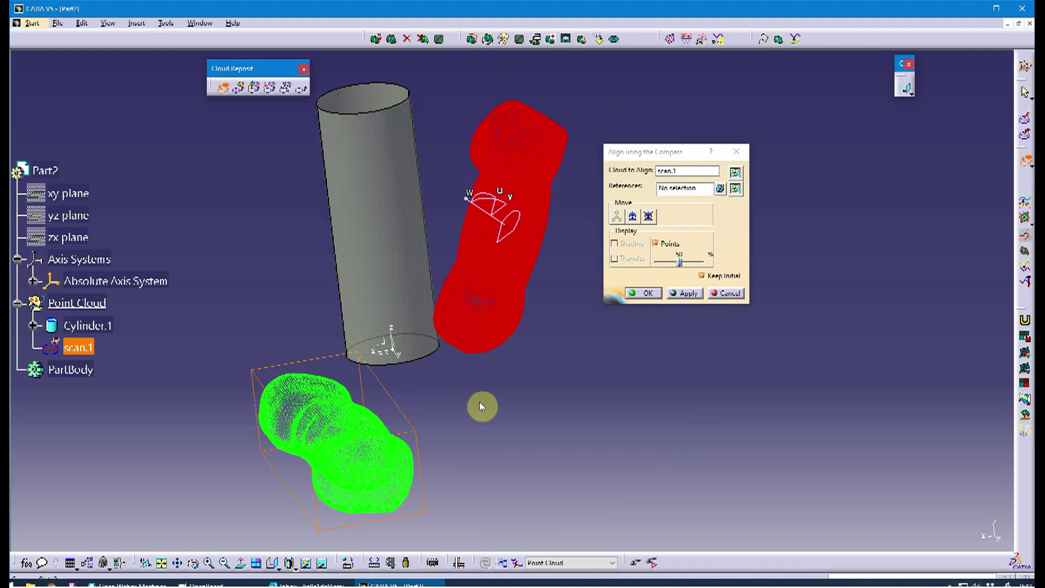
# Turn off Keep Initial and apply the compass alignment so the repositioned cloud replaces the original
pyautogui.click(272, 565)
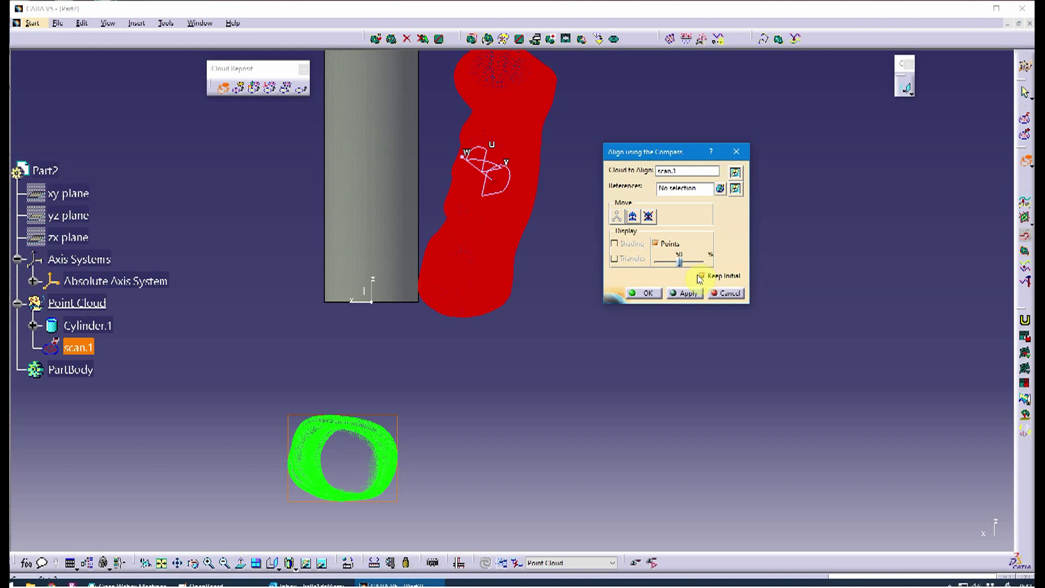
pyautogui.click(683, 294)
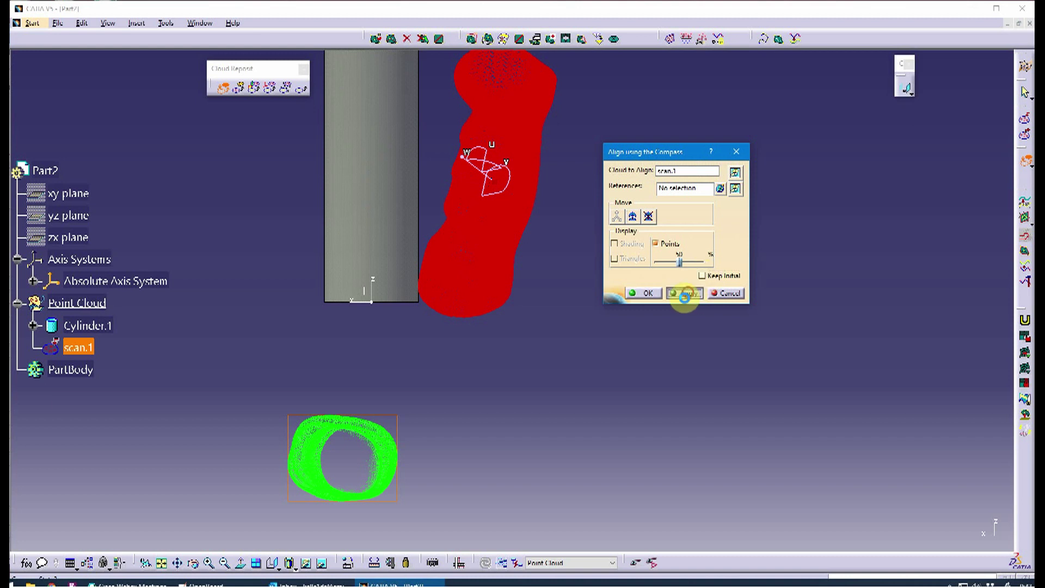
pyautogui.click(647, 293)
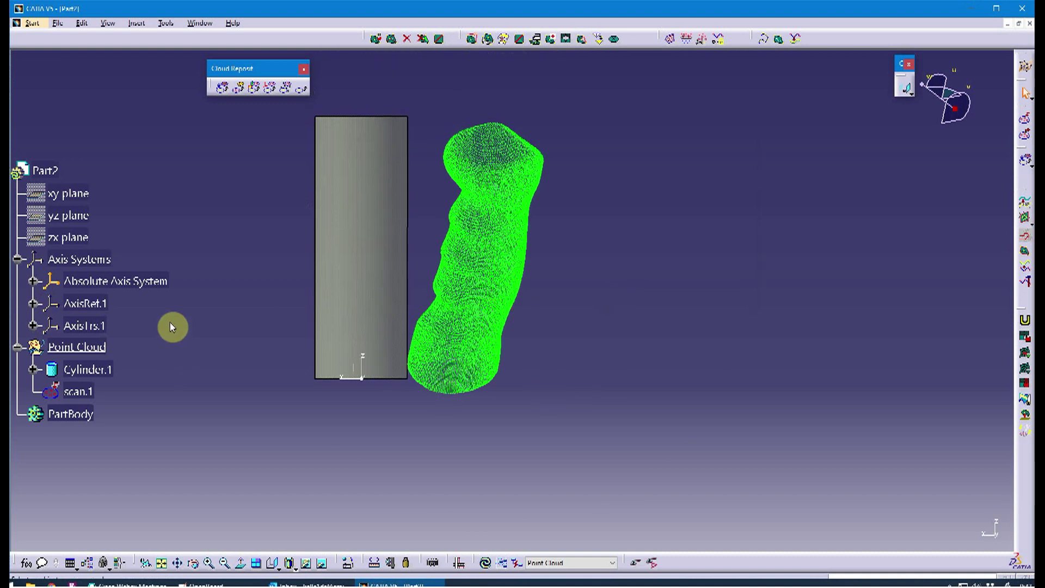
# Examine the axis systems added by the alignment and the position of the scan beside the cylinder
pyautogui.click(106, 309)
pyautogui.click(69, 344)
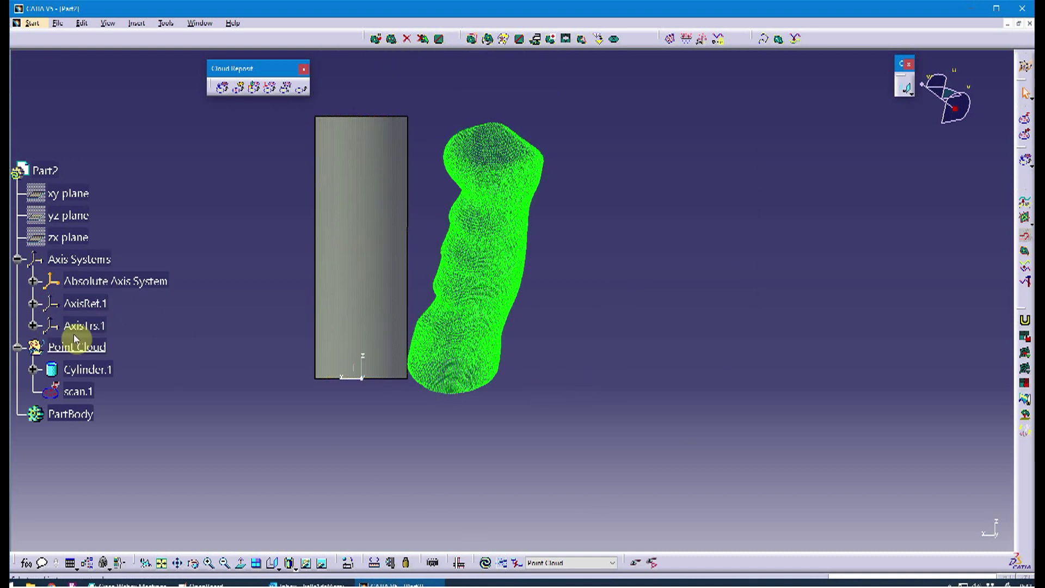
pyautogui.click(88, 322)
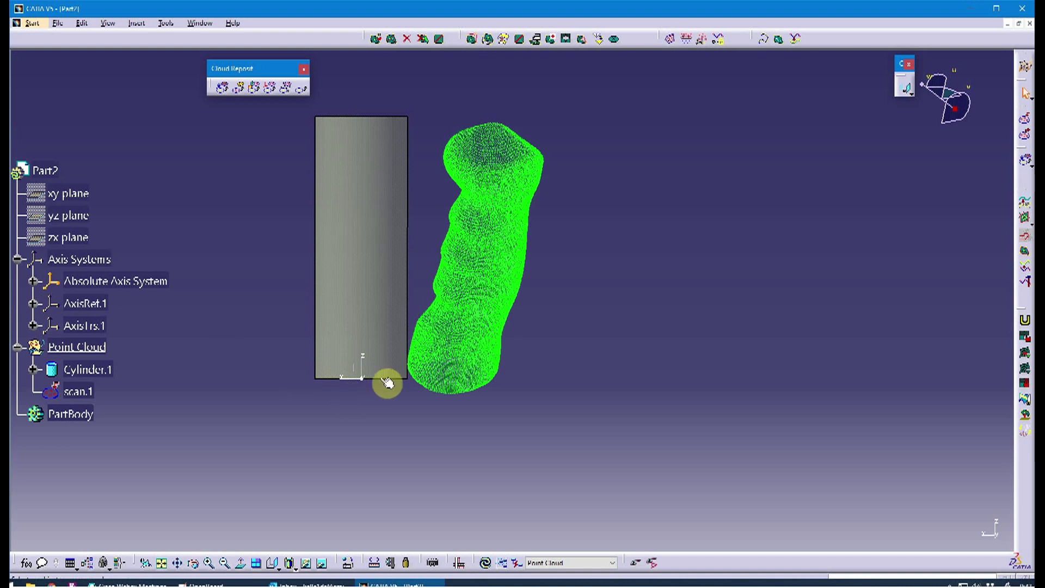
pyautogui.click(474, 329)
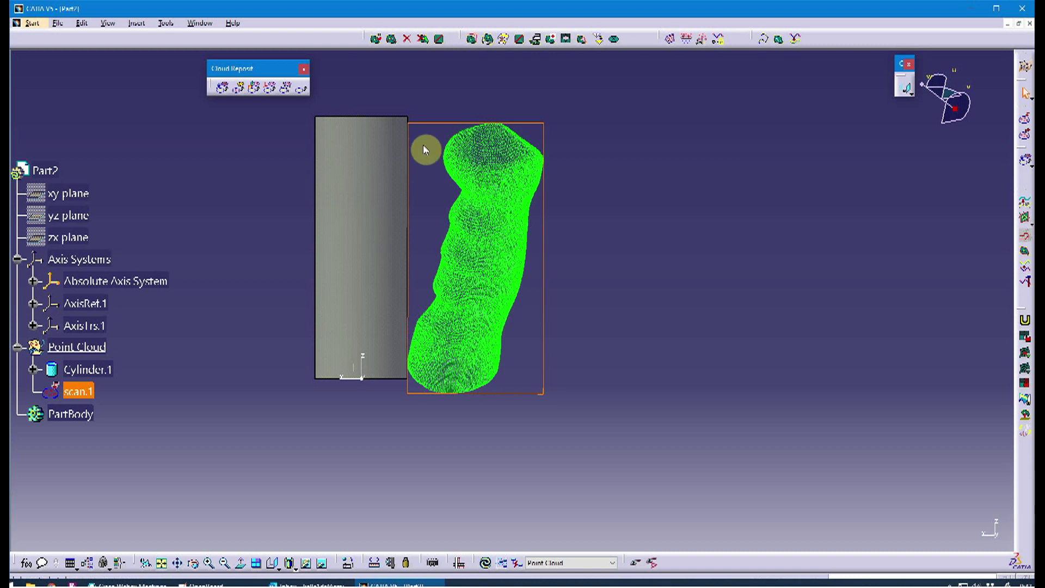
pyautogui.keyDown('ctrl'); pyautogui.click(402, 289); pyautogui.keyUp('ctrl')
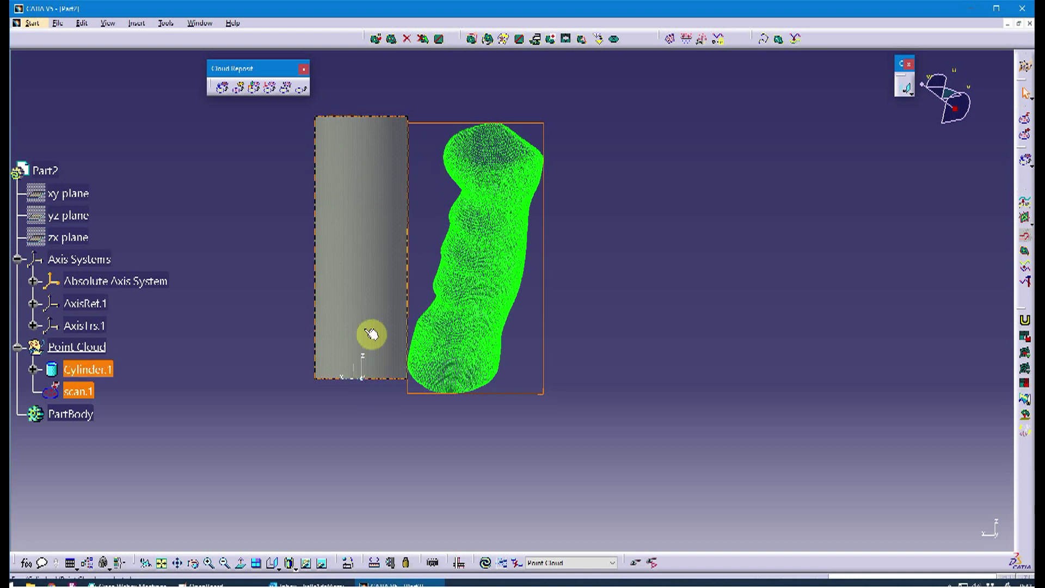
pyautogui.click(366, 359)
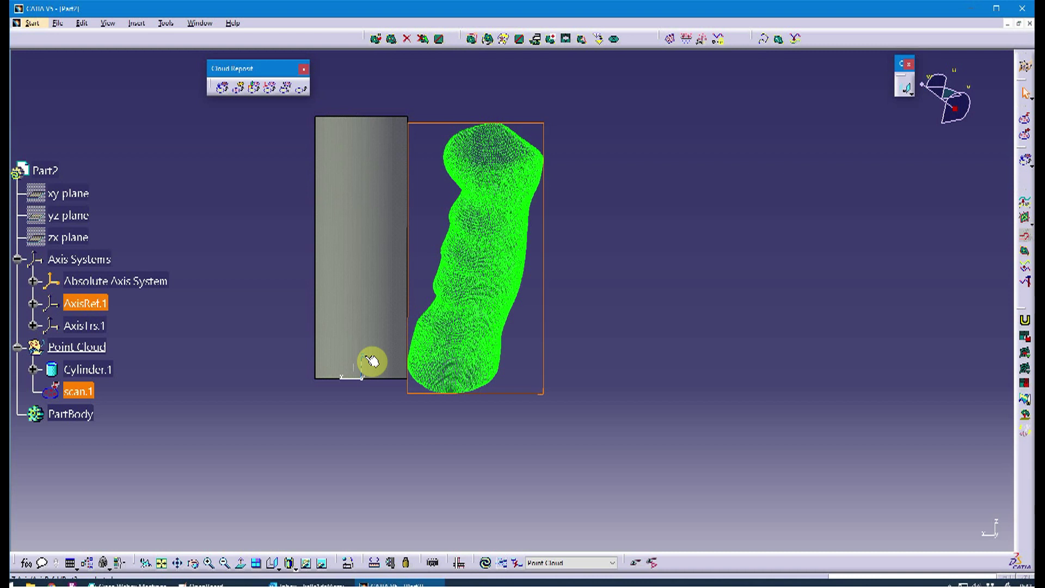
pyautogui.click(576, 343)
pyautogui.moveTo(576, 311); pyautogui.dragTo(376, 440, button='middle')
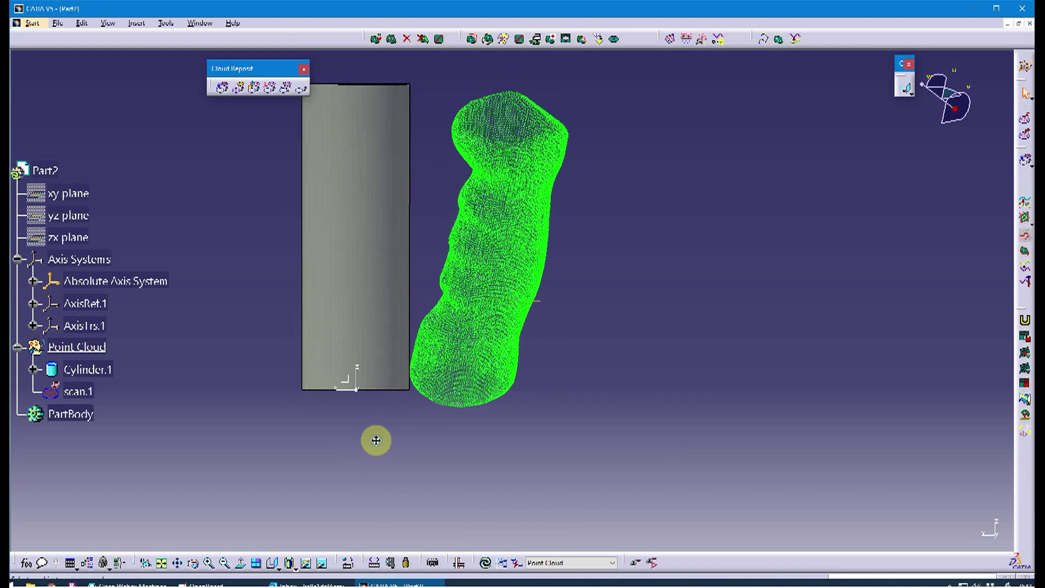
# Start another Align using the Compass with scan.1 as the cloud to align and Cylinder.1 as the reference
pyautogui.click(502, 317)
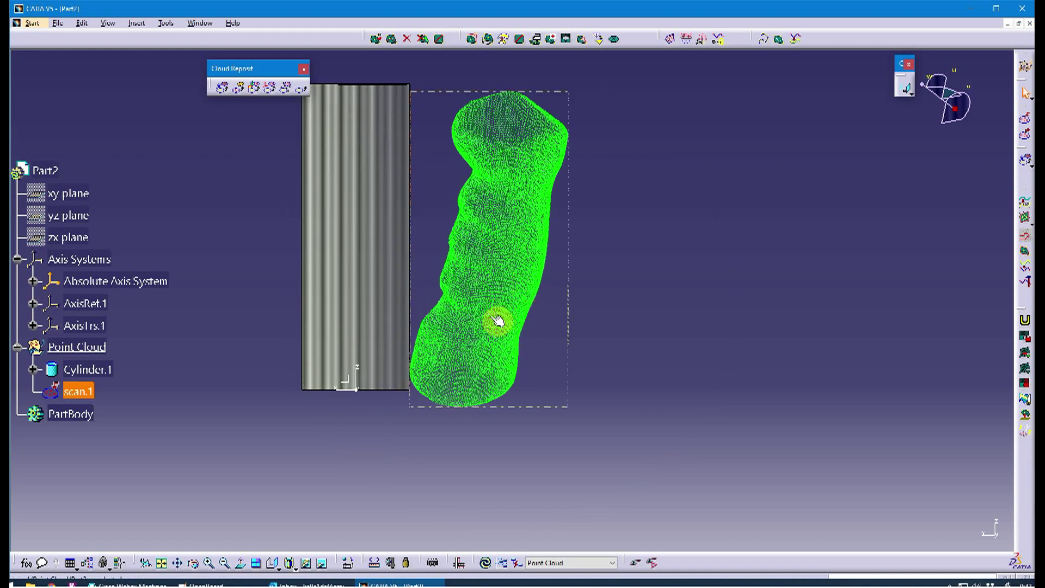
pyautogui.moveTo(541, 306); pyautogui.dragTo(579, 308, button='middle')
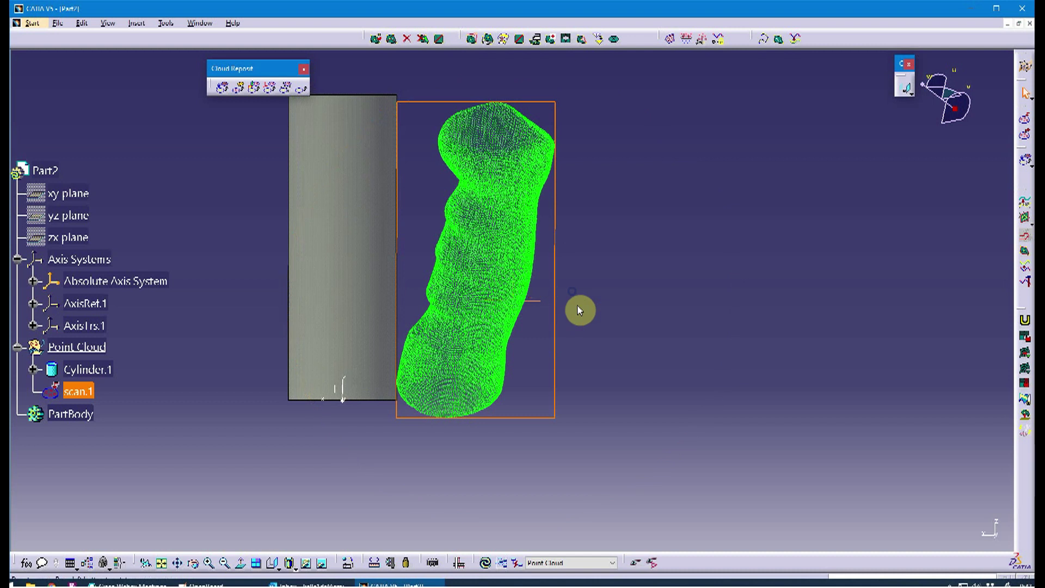
pyautogui.click(587, 305)
pyautogui.moveTo(198, 229); pyautogui.dragTo(271, 254, button='middle')
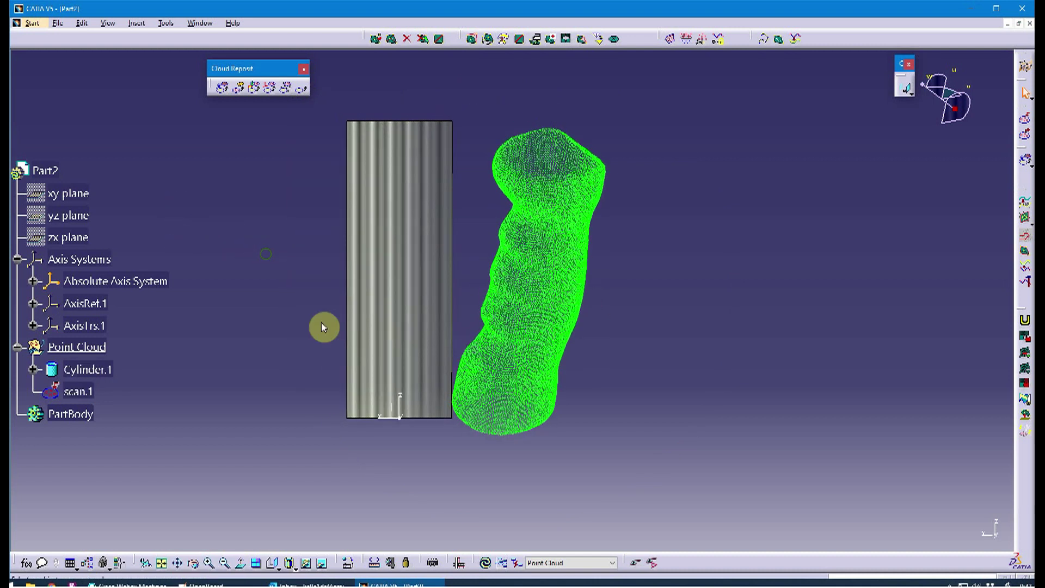
pyautogui.click(551, 302)
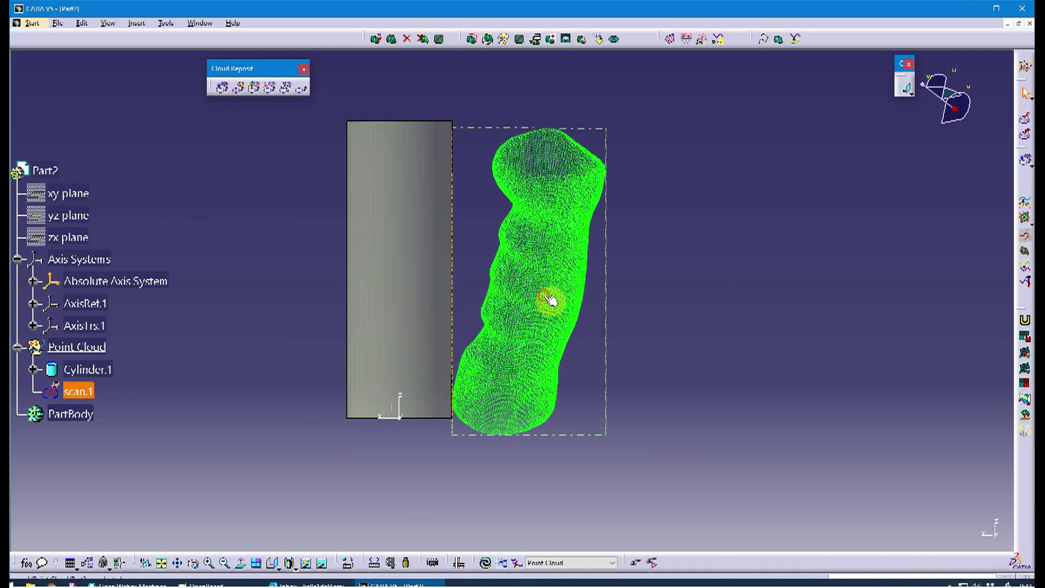
pyautogui.click(224, 89)
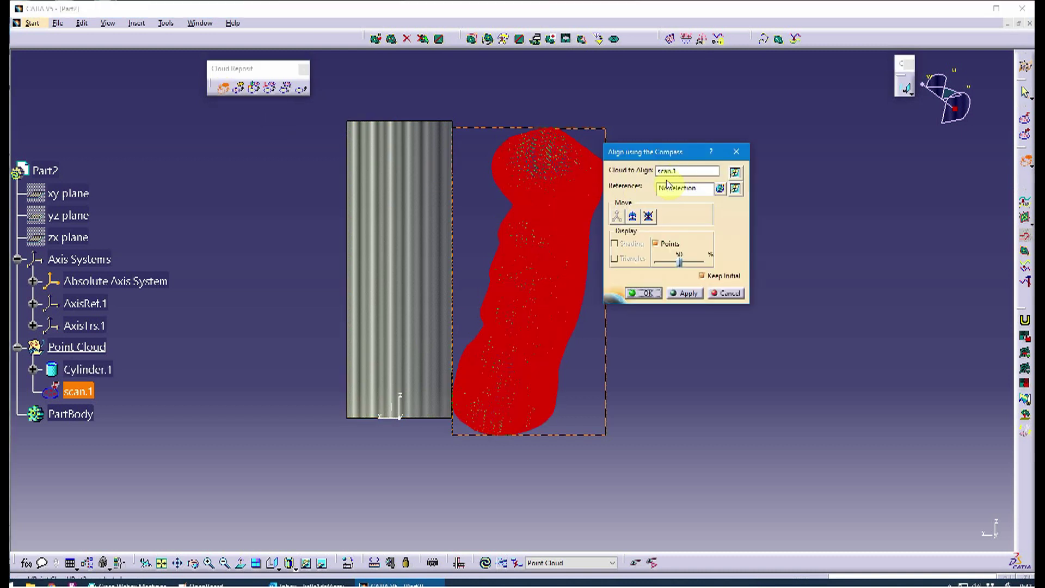
pyautogui.moveTo(673, 156); pyautogui.dragTo(707, 122)
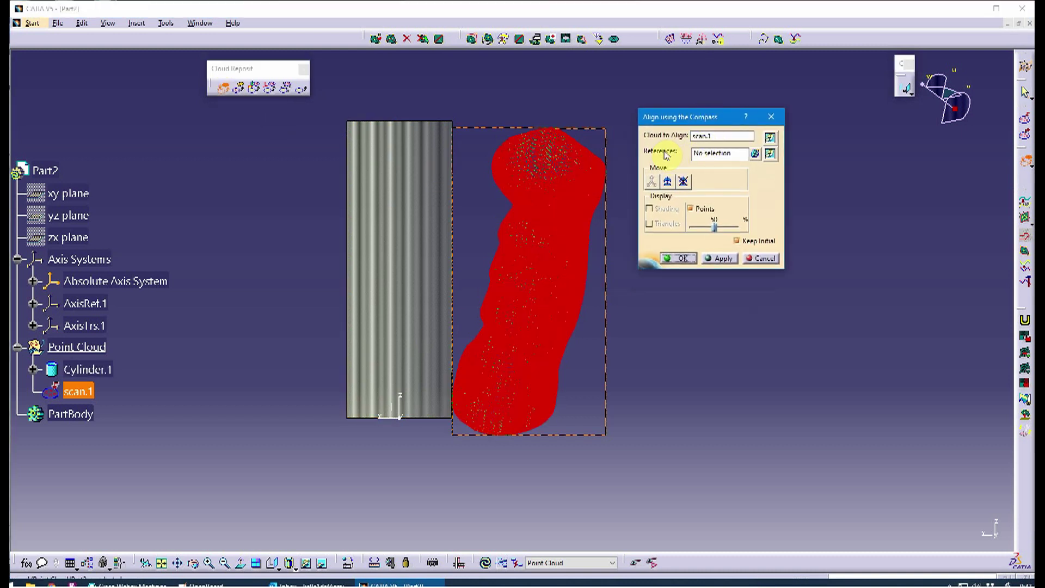
pyautogui.click(403, 245)
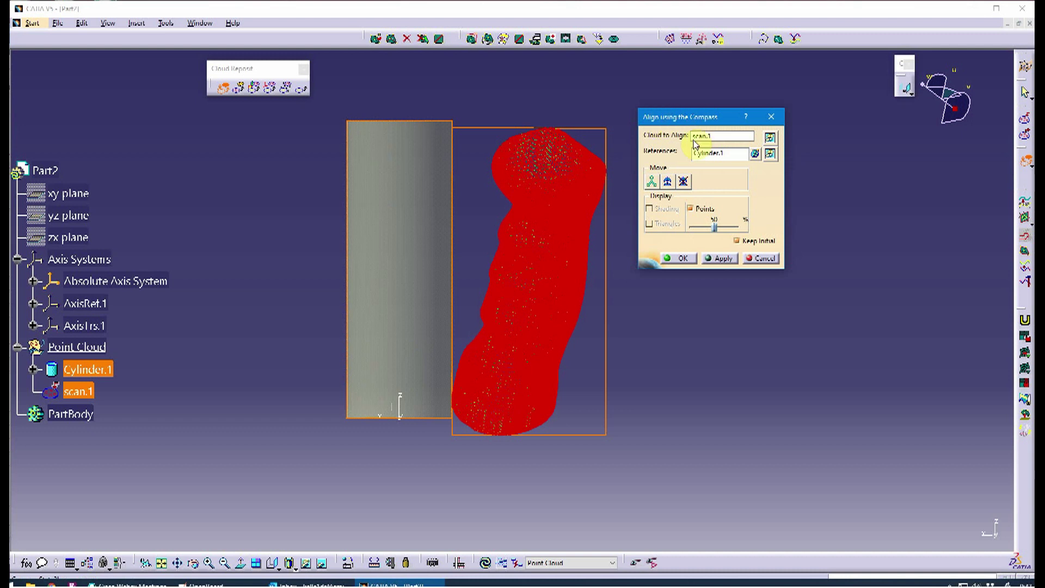
# Snap the scan automatically onto Cylinder.1 and inspect the overlap from the side
pyautogui.click(651, 182)
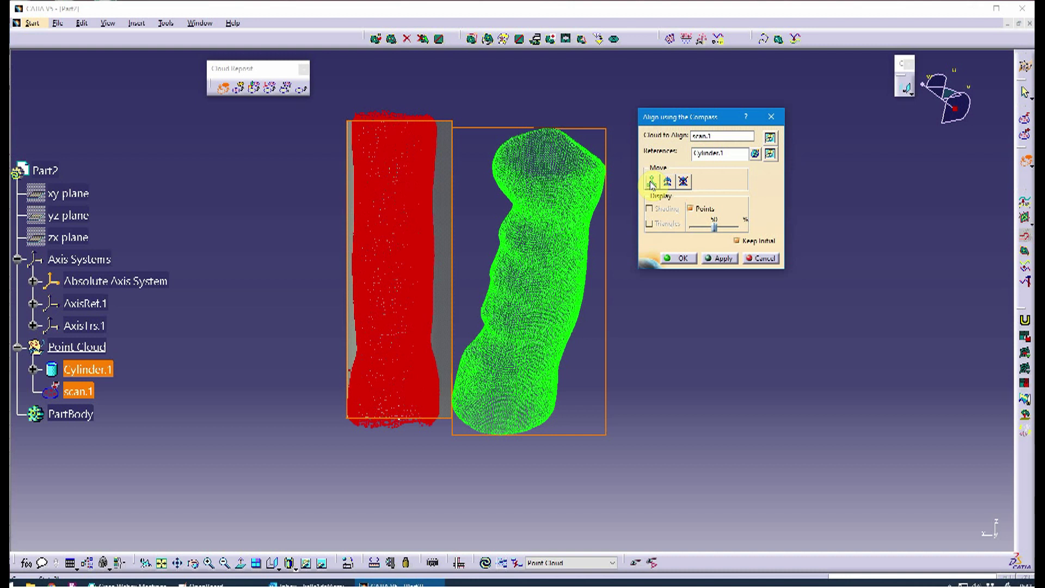
pyautogui.moveTo(653, 357); pyautogui.dragTo(617, 390, button='middle')
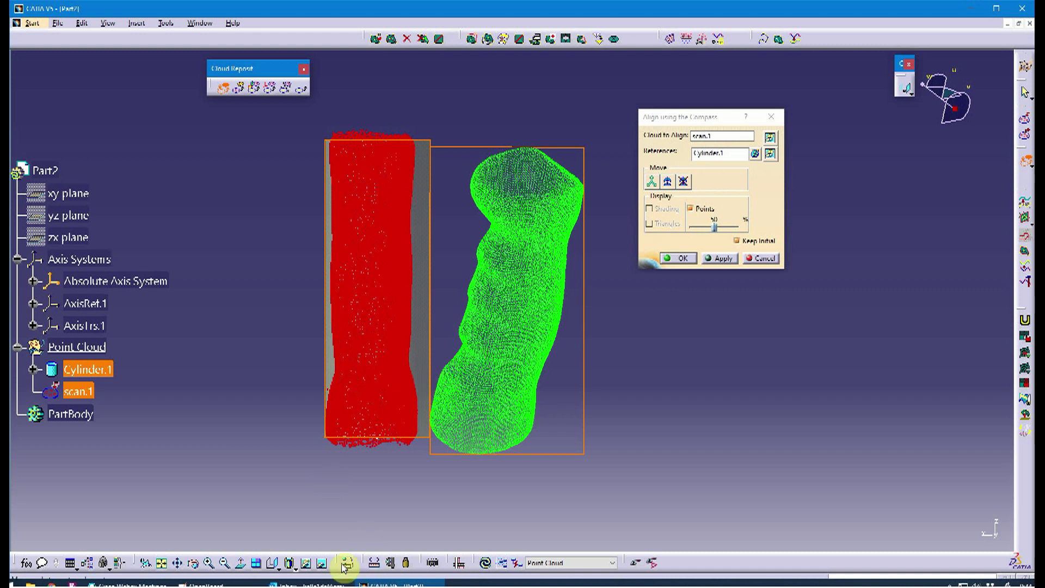
pyautogui.click(274, 565)
pyautogui.click(291, 567)
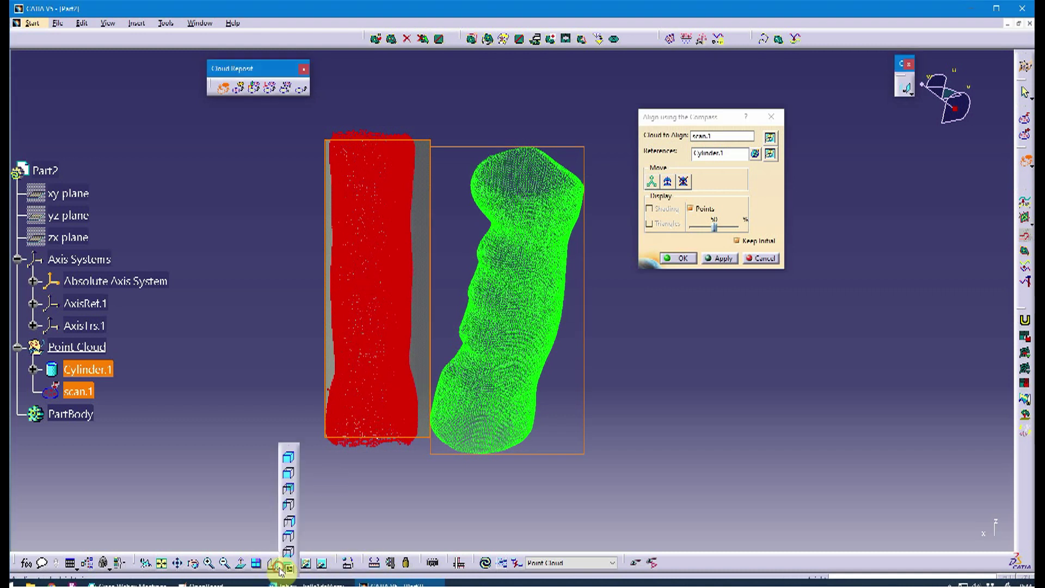
pyautogui.click(288, 483)
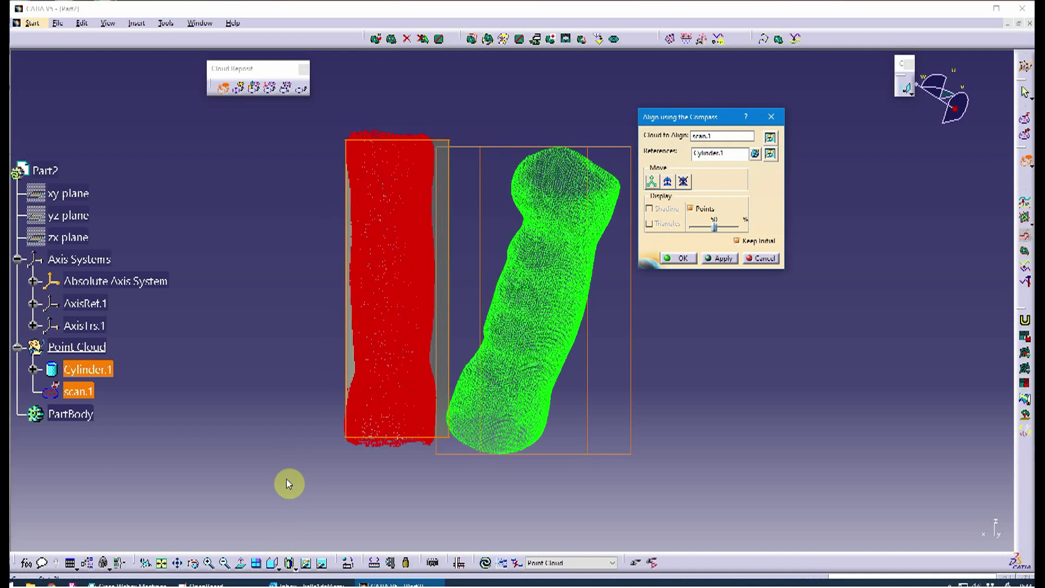
pyautogui.moveTo(444, 420); pyautogui.dragTo(308, 458, button='middle')
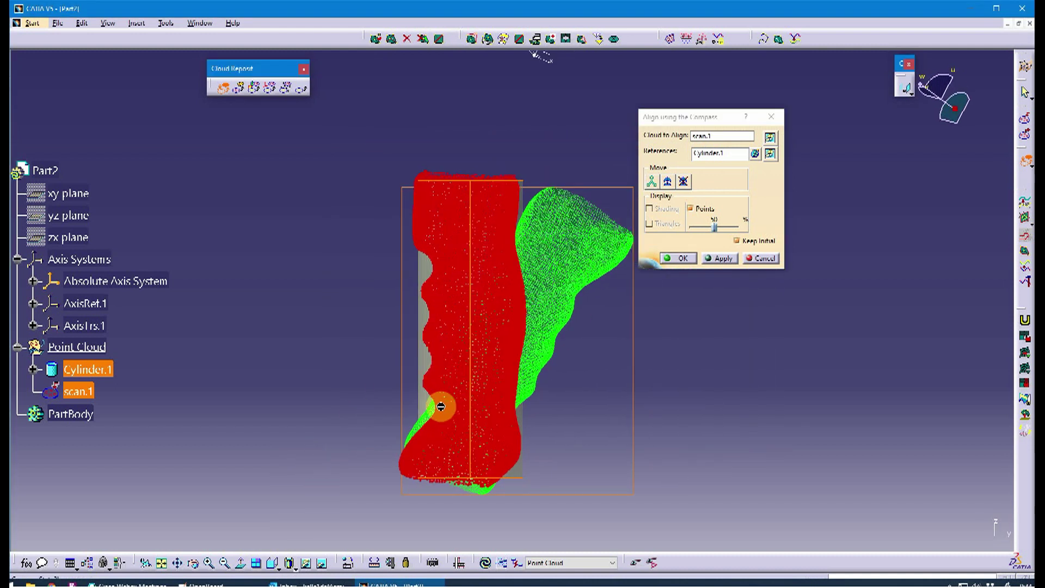
# Turn off Keep Initial and confirm the alignment of scan.1 to the cylinder
pyautogui.click(738, 241)
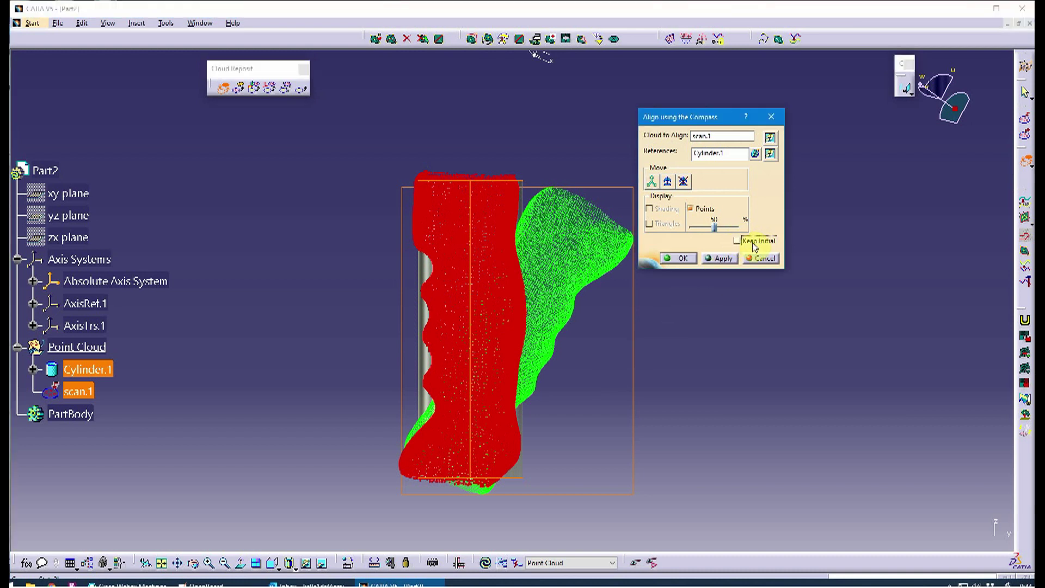
pyautogui.click(682, 258)
pyautogui.moveTo(569, 406); pyautogui.dragTo(558, 372, button='middle')
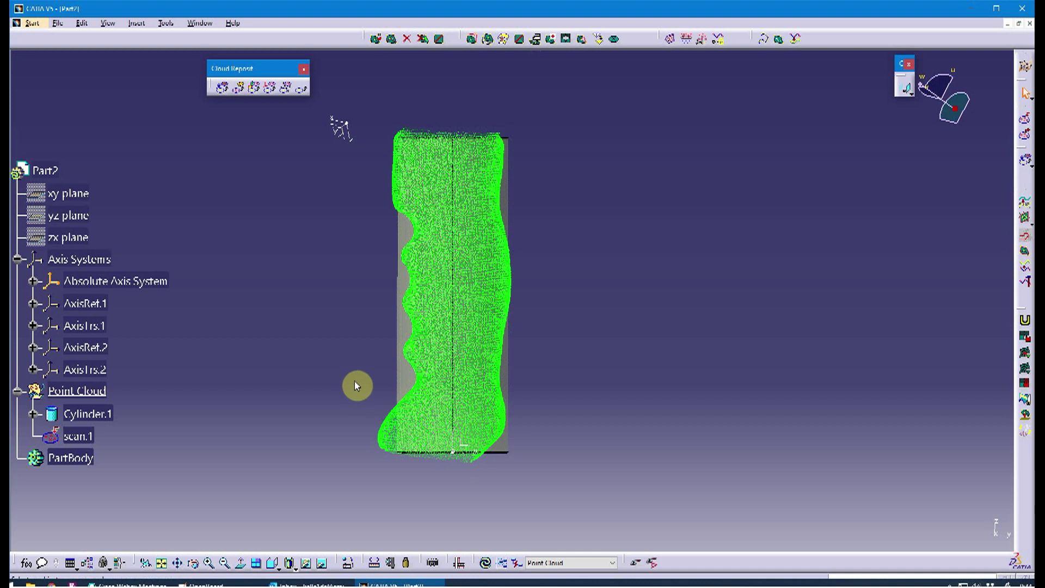
pyautogui.moveTo(354, 385); pyautogui.dragTo(383, 414, button='middle')
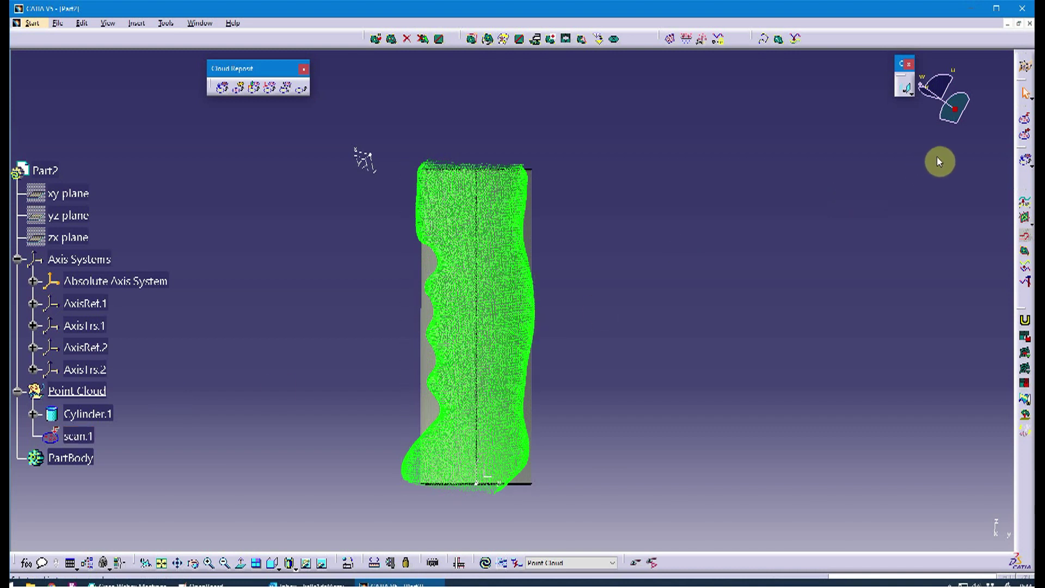
# Reopen Align using the Compass for scan.1, place the compass at the cloud's centre and rotate the scan upside down within the cylinder
pyautogui.click(224, 89)
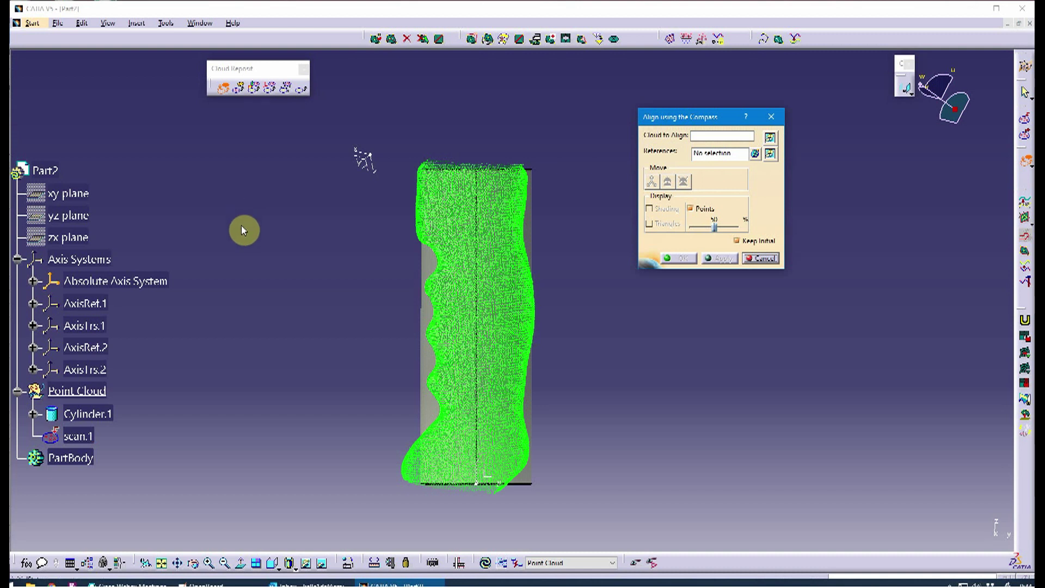
pyautogui.click(92, 440)
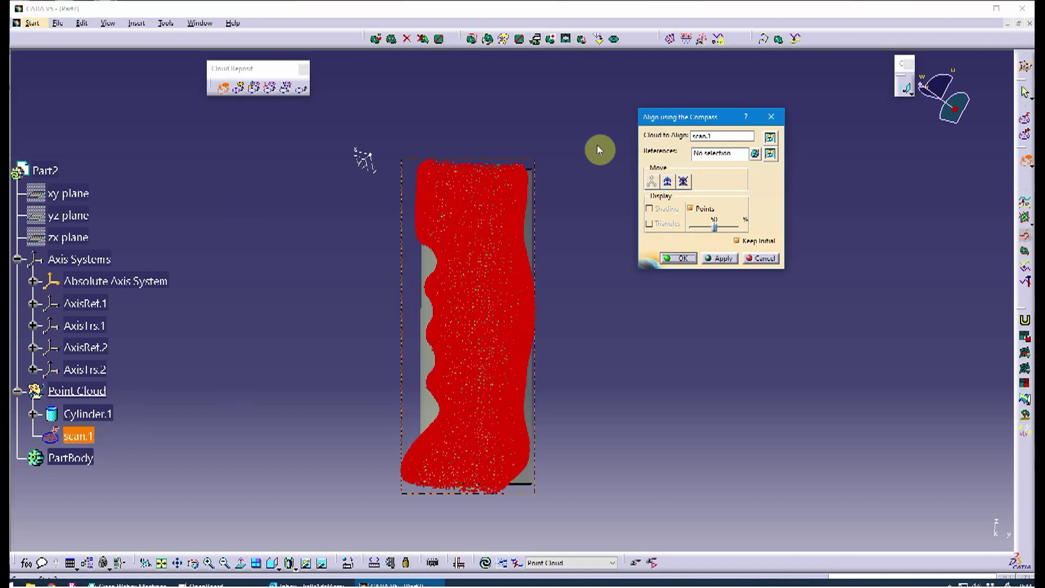
pyautogui.click(668, 182)
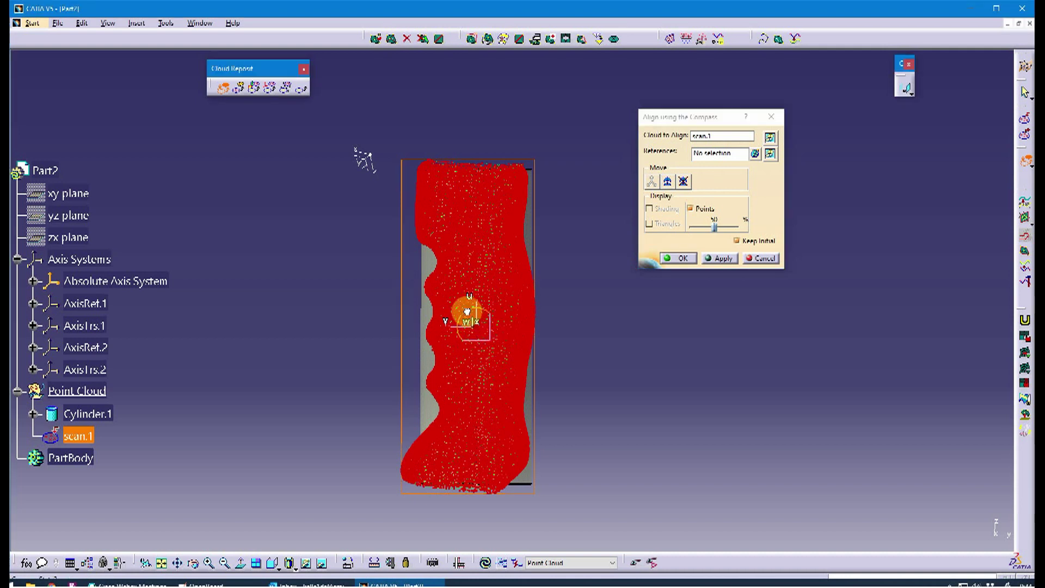
pyautogui.moveTo(467, 311); pyautogui.dragTo(495, 355)
# Use Cylinder.1 as the reference, turn off Keep Initial and apply the flipped alignment of the scan
pyautogui.click(719, 153)
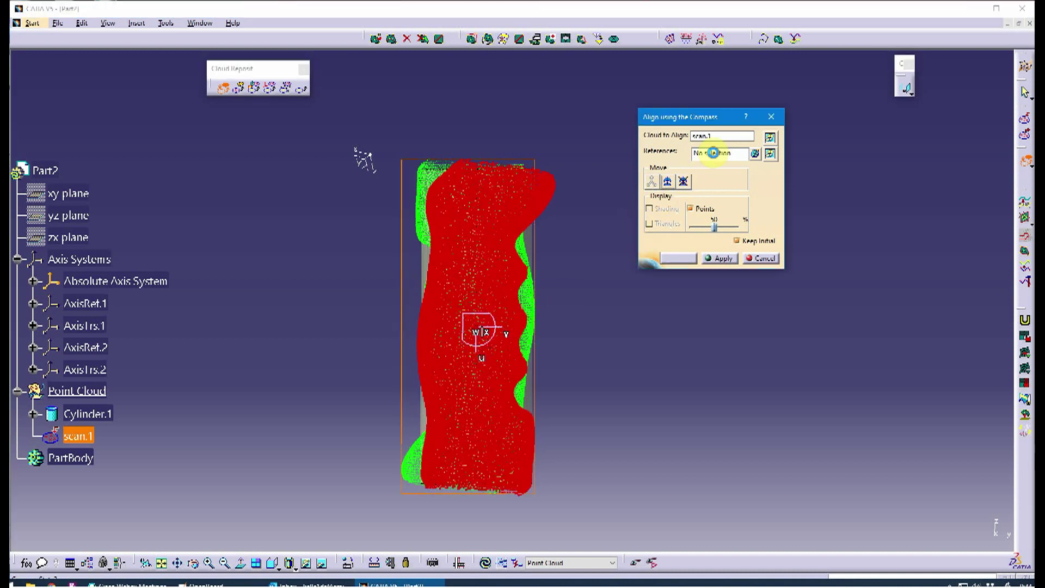
pyautogui.click(109, 413)
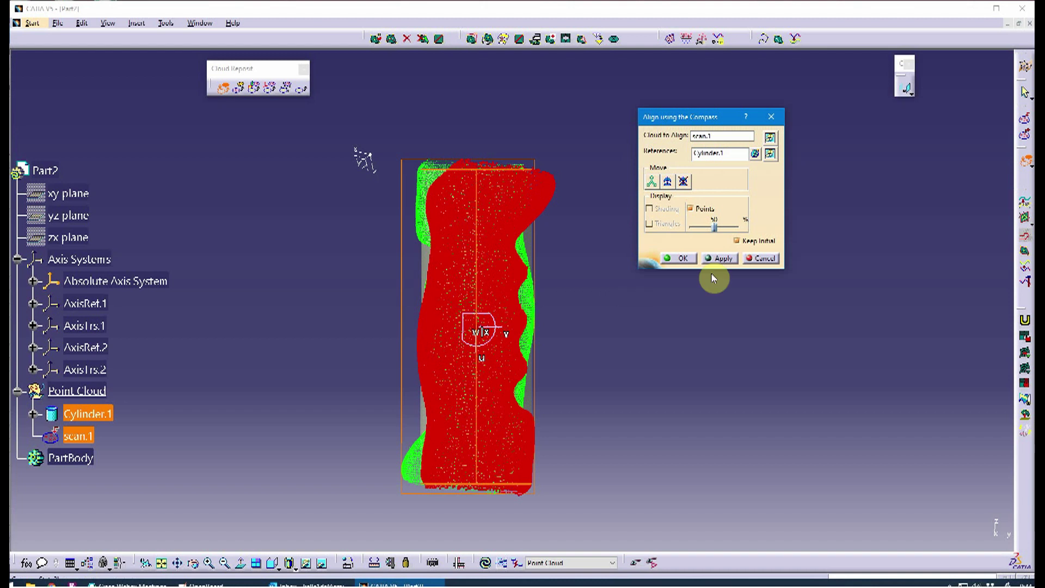
pyautogui.click(740, 241)
pyautogui.click(720, 259)
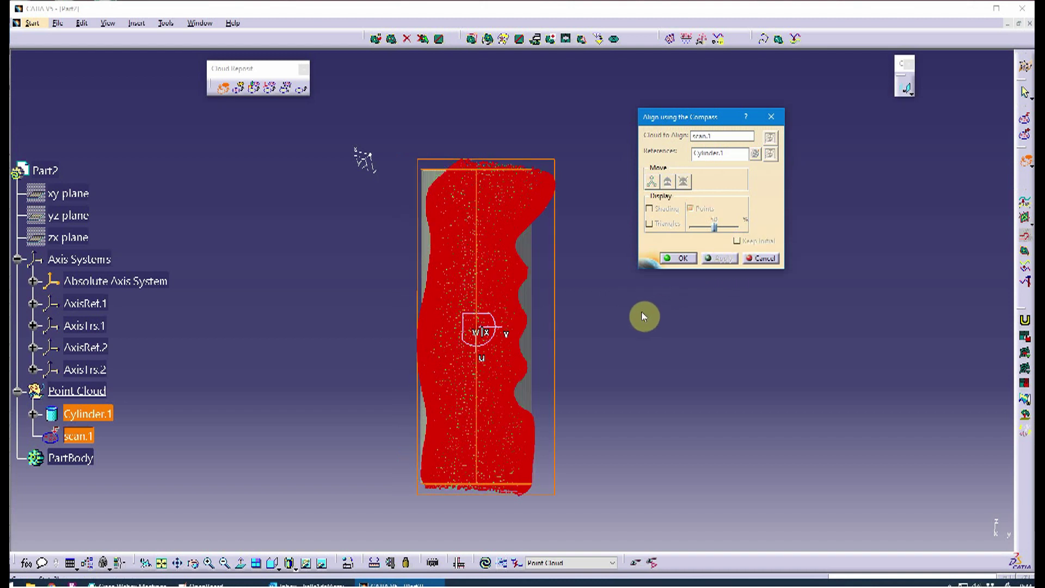
pyautogui.click(675, 258)
pyautogui.moveTo(642, 294); pyautogui.dragTo(404, 466, button='middle')
pyautogui.moveTo(481, 327); pyautogui.dragTo(504, 328, button='middle')
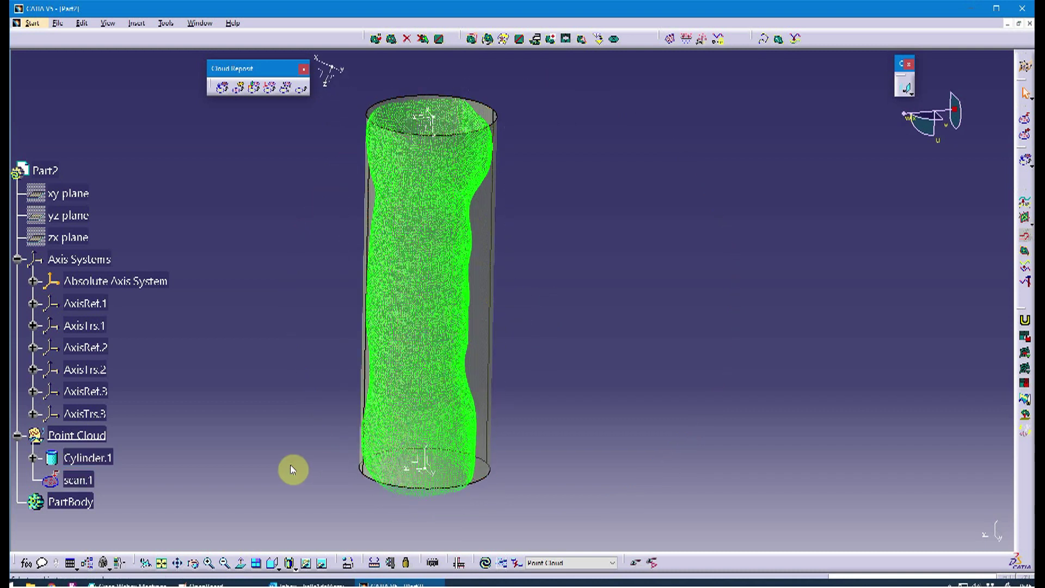
# Set the radius of Cylinder.1 to 0.75 in
pyautogui.click(90, 459)
pyautogui.doubleClick(90, 459)
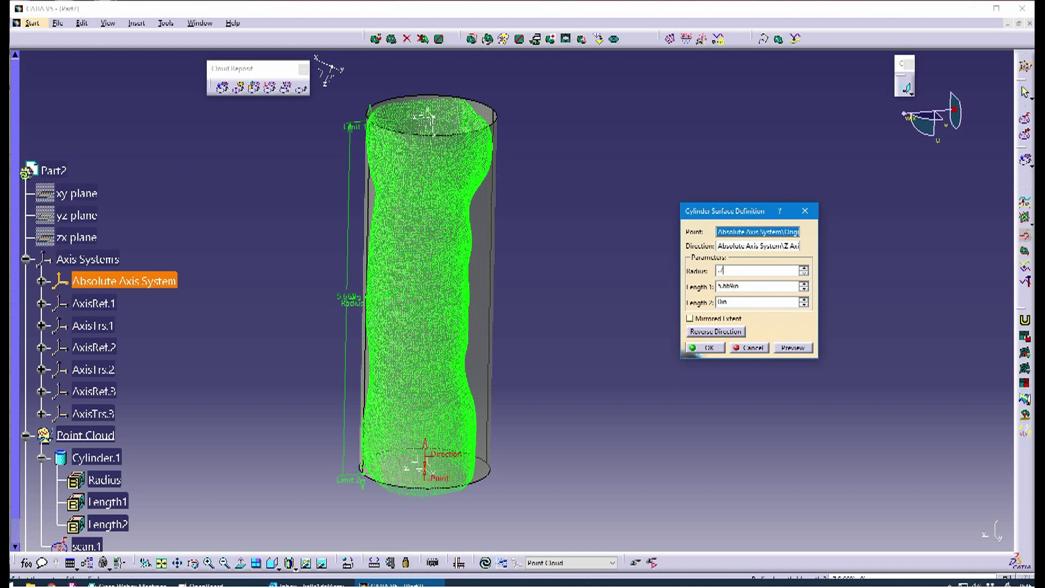
pyautogui.press('Tab')
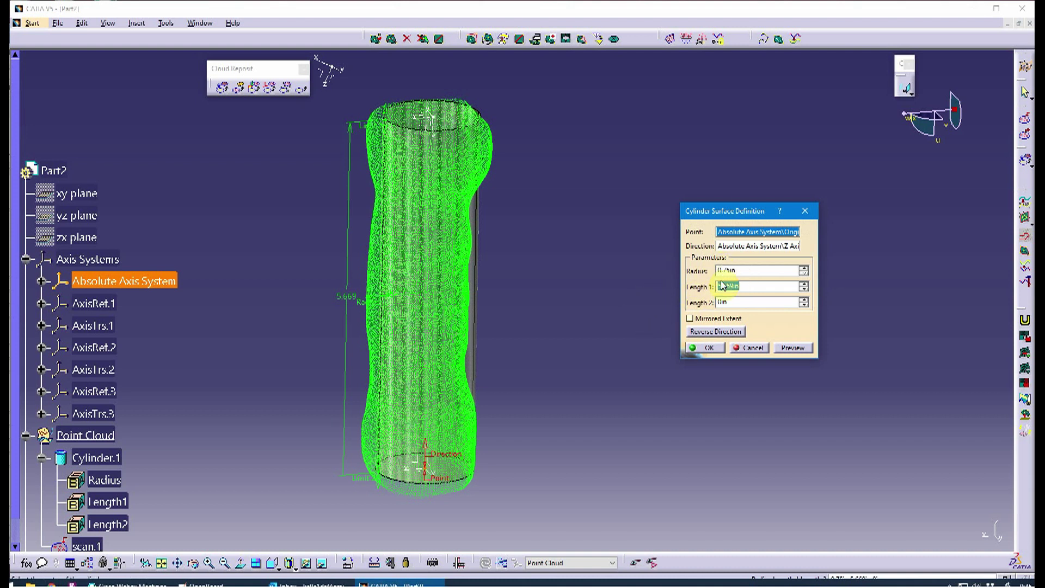
pyautogui.click(709, 349)
pyautogui.moveTo(581, 361); pyautogui.dragTo(606, 361, button='middle')
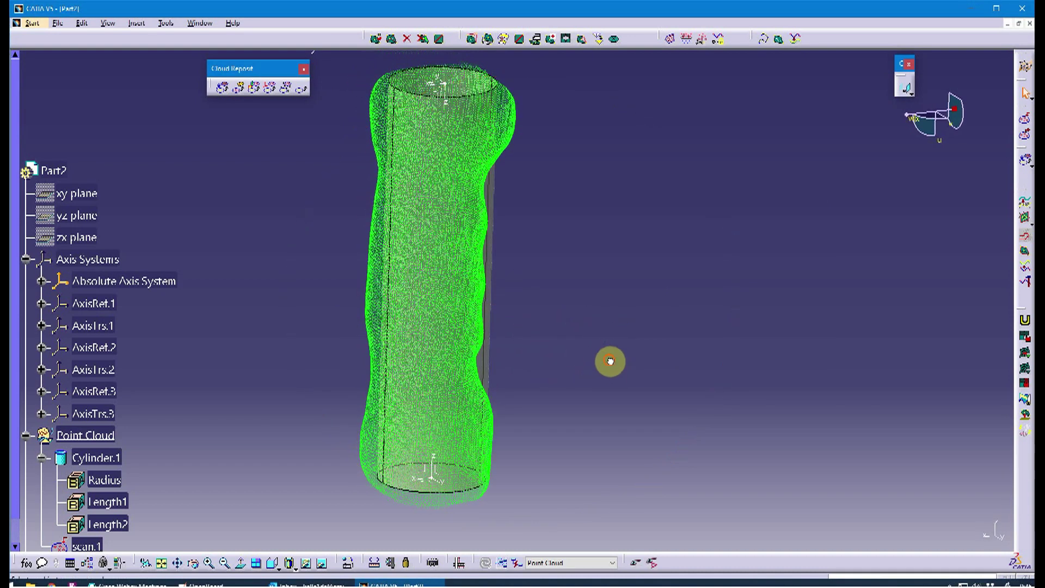
# Start Align by Best Fit with scan.1 as the cloud to align, Cylinder.1 as the reference and the statistics section expanded
pyautogui.click(240, 90)
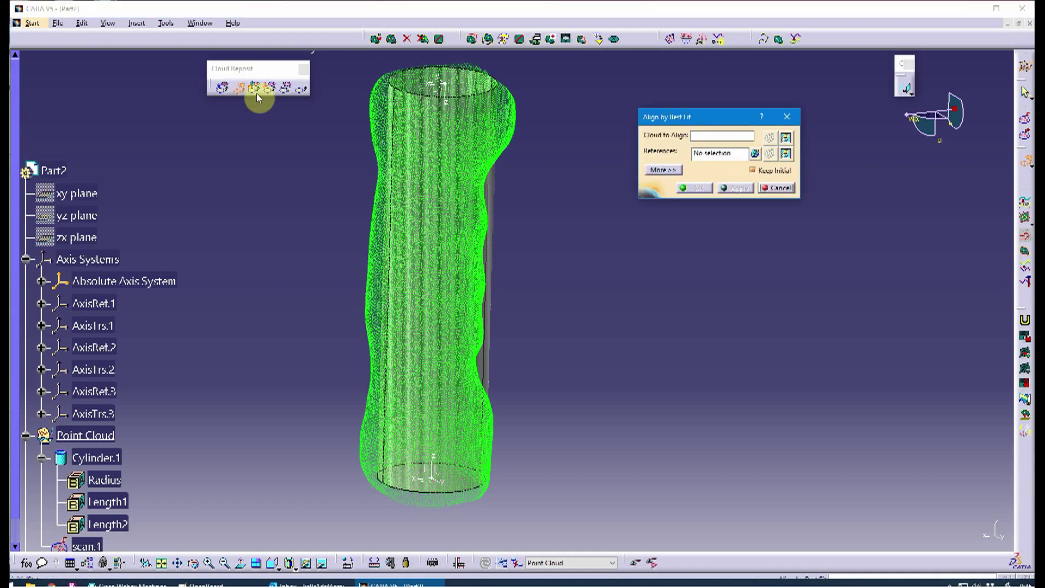
pyautogui.scroll(-3, 233, 406)
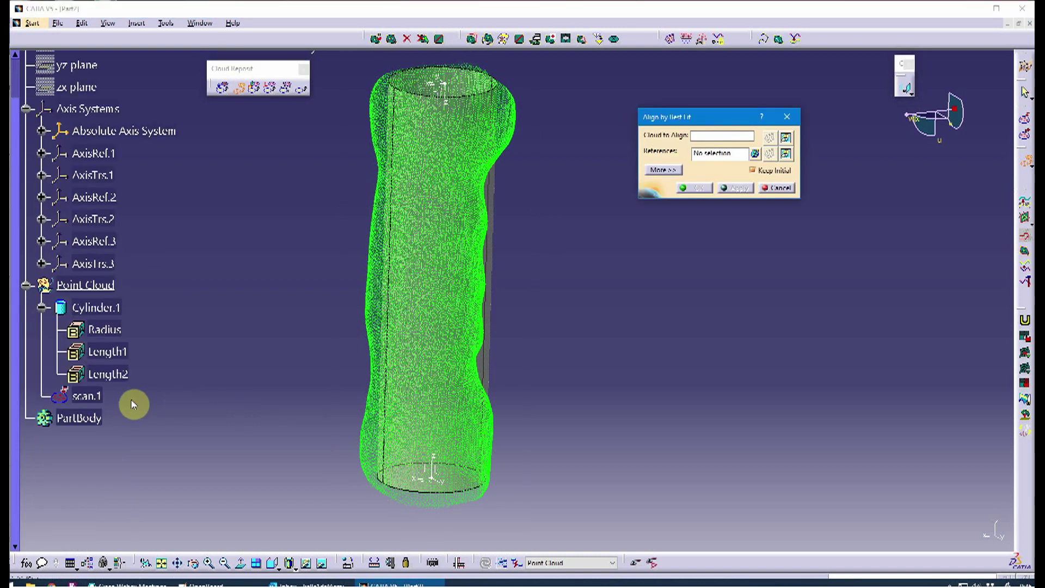
pyautogui.click(88, 398)
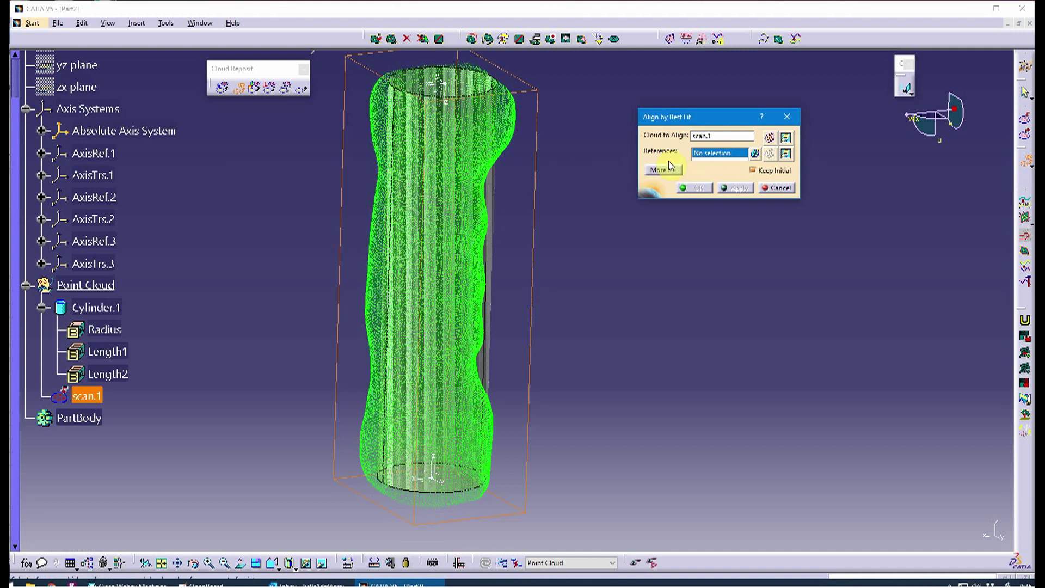
pyautogui.click(116, 311)
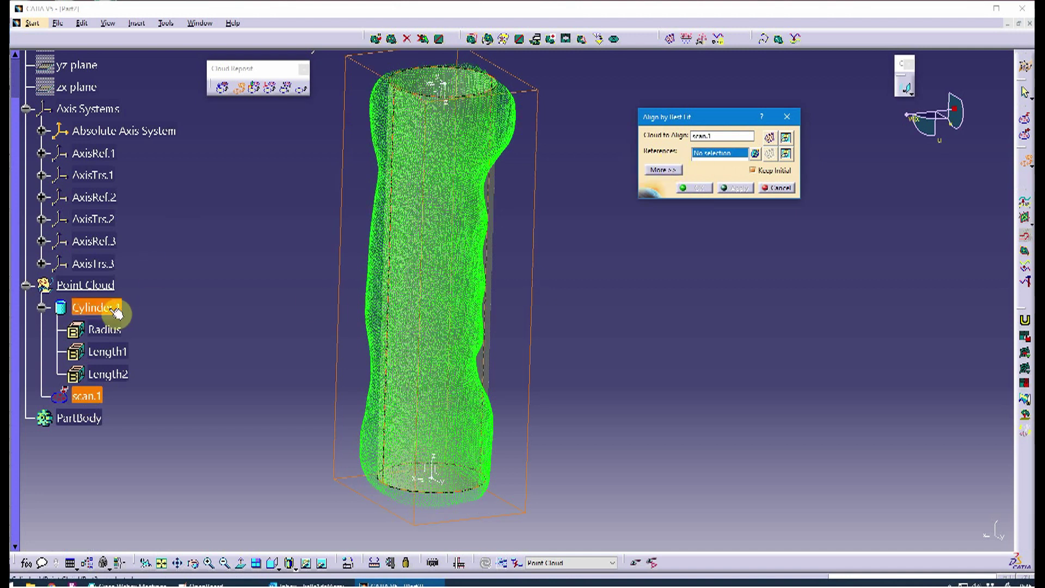
pyautogui.click(663, 170)
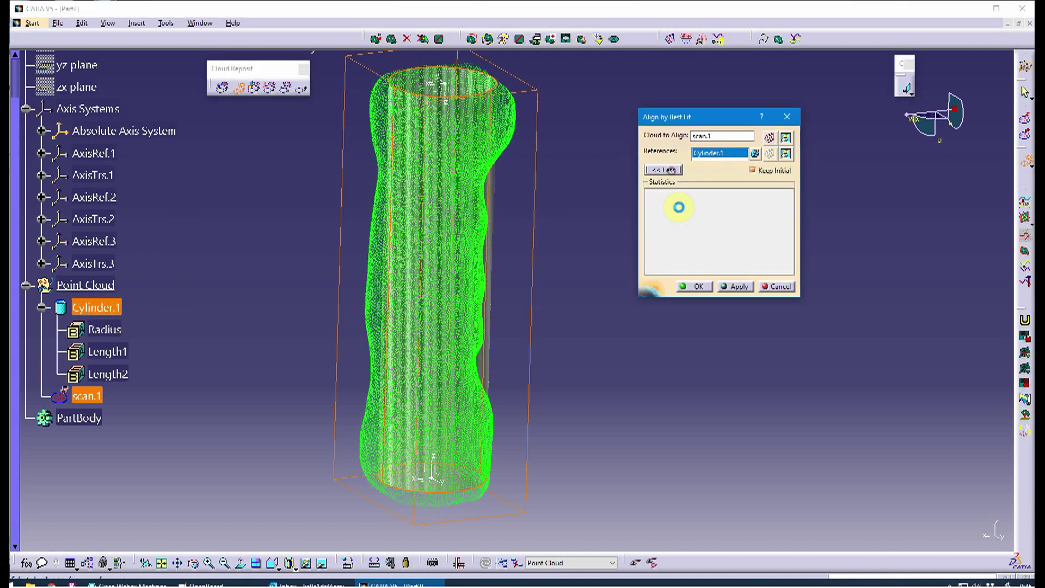
# Apply the best-fit alignment without keeping the initial cloud and check the scan's fit around the cylinder from the side
pyautogui.click(740, 286)
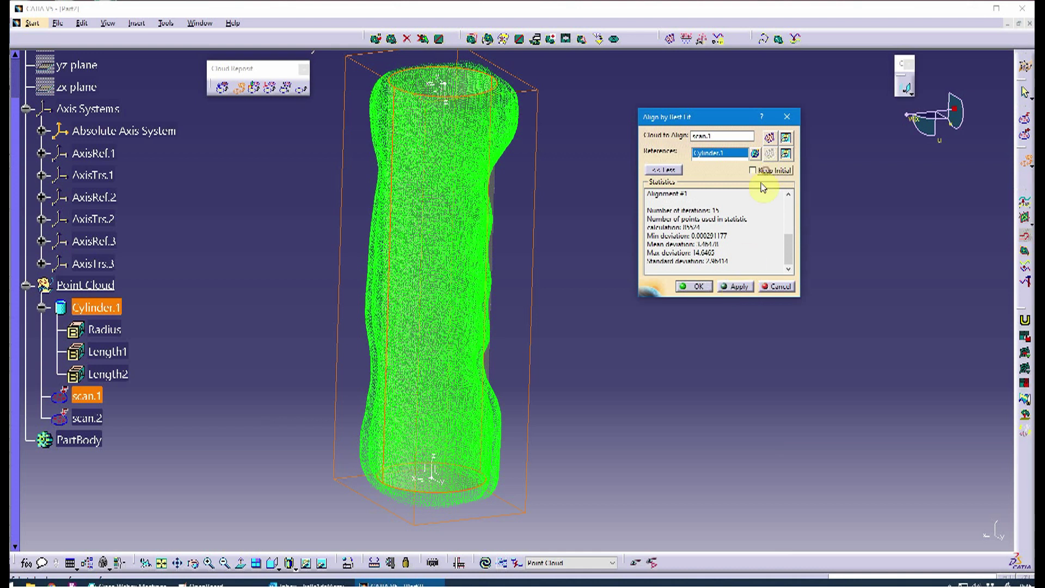
pyautogui.click(701, 287)
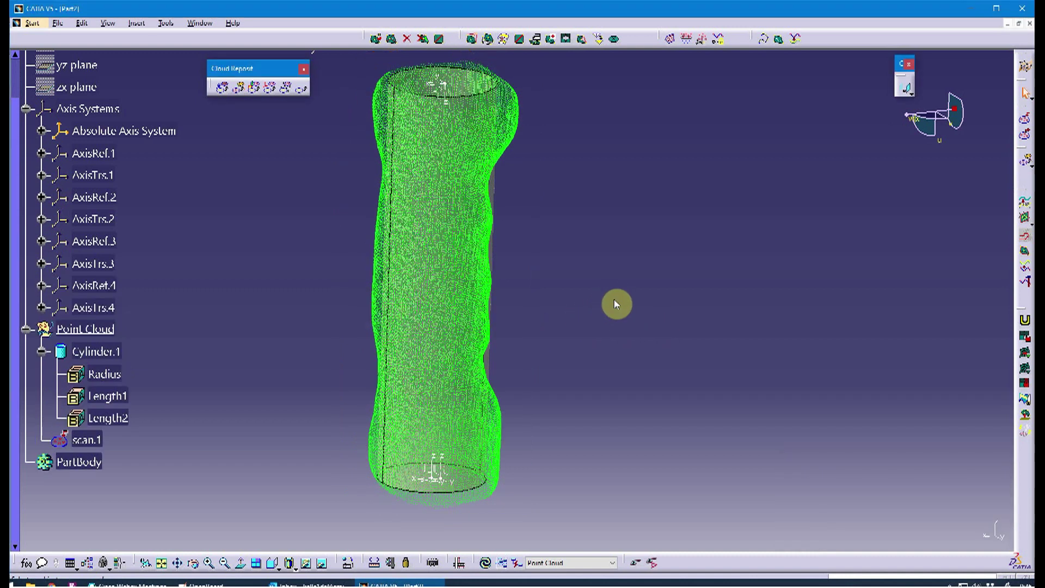
pyautogui.moveTo(614, 303); pyautogui.dragTo(546, 432, button='middle')
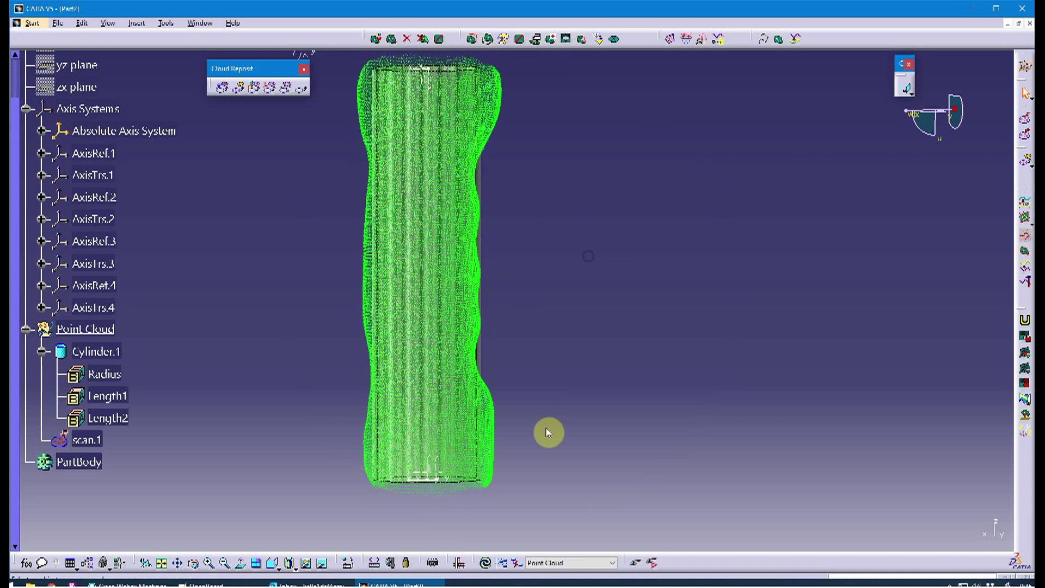
pyautogui.click(271, 566)
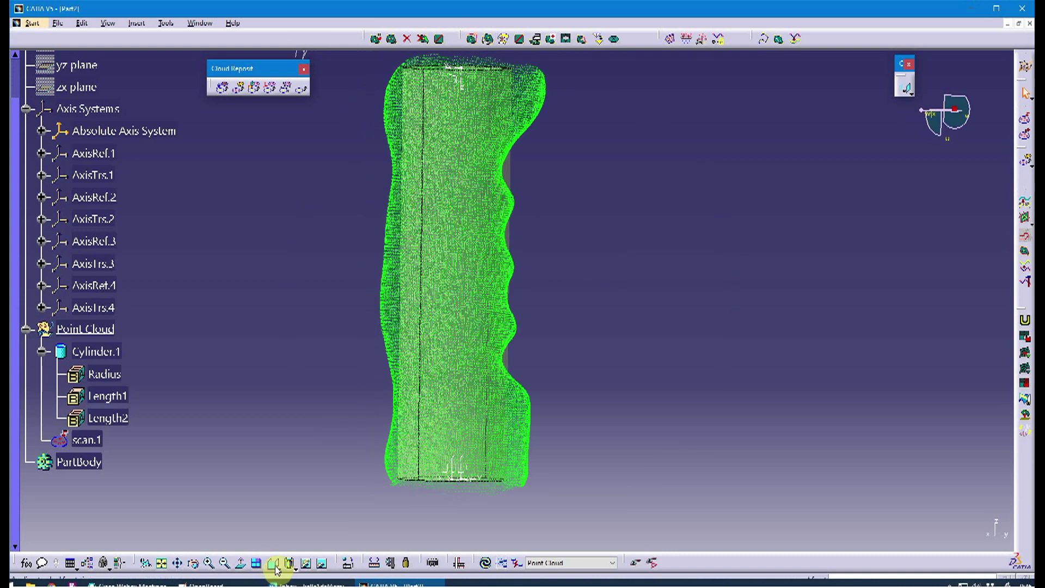
pyautogui.moveTo(731, 366); pyautogui.dragTo(663, 387, button='middle')
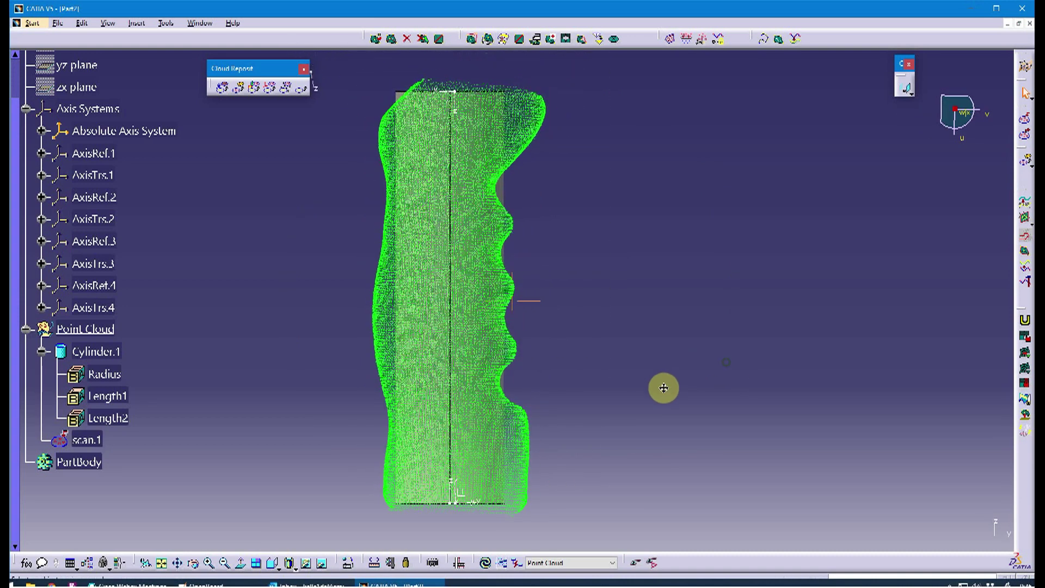
# Hide Cylinder.1 so only the scanned point cloud is displayed
pyautogui.click(434, 108)
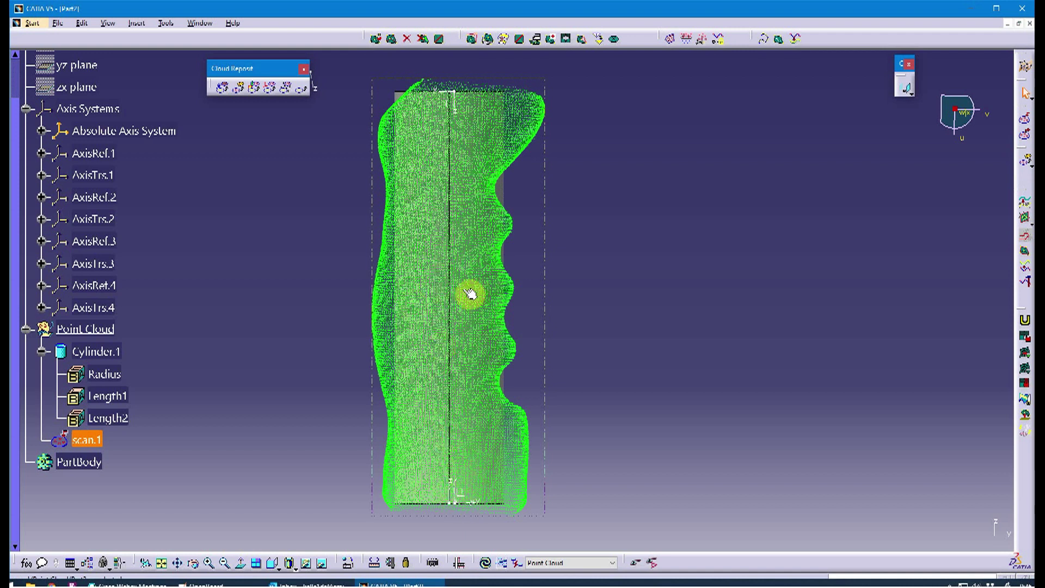
pyautogui.click(259, 358)
pyautogui.rightClick(102, 351)
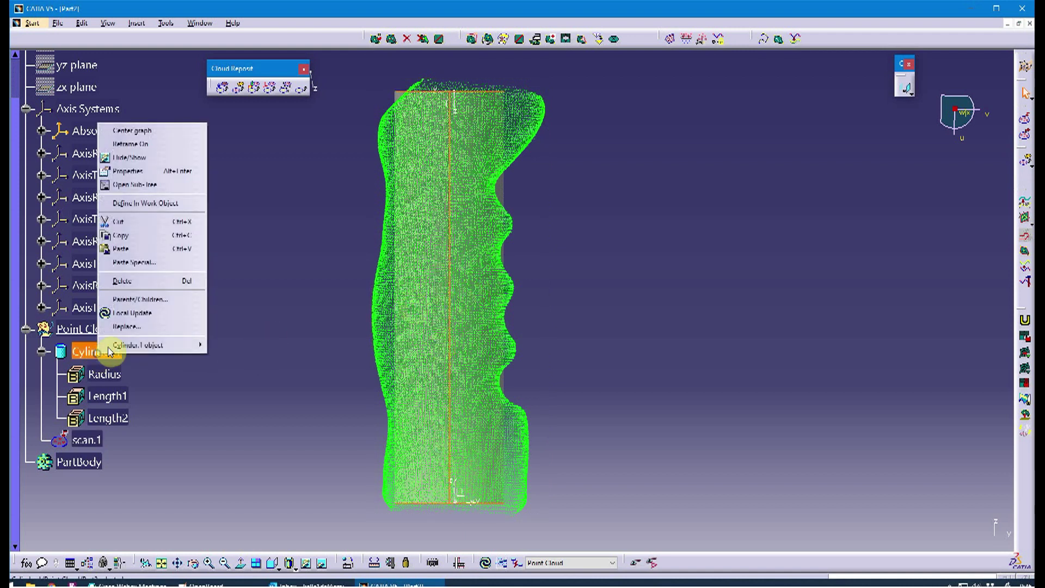
pyautogui.click(147, 158)
pyautogui.moveTo(588, 352); pyautogui.dragTo(478, 315, button='middle')
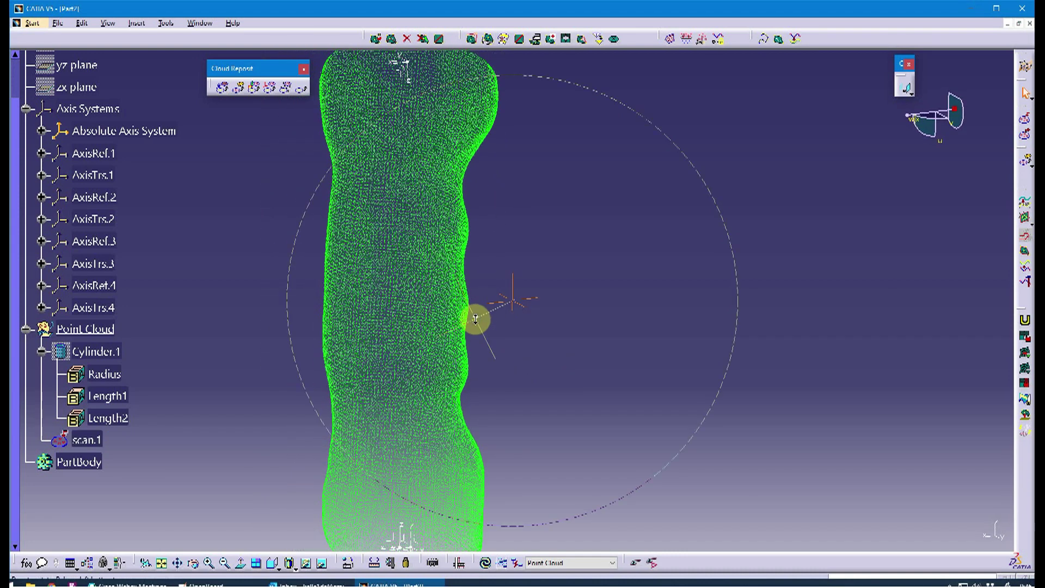
# Delete the leftover alignment axis systems AxisRef.1 through AxisTrs.4, keeping the Absolute Axis System
pyautogui.scroll(3, 127, 413)
pyautogui.click(104, 408)
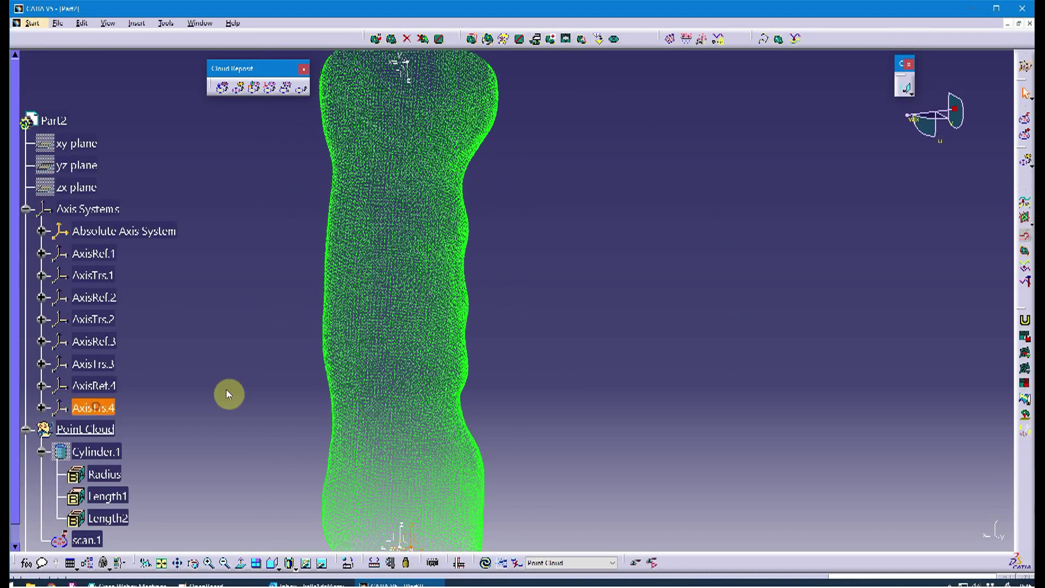
pyautogui.keyDown('ctrl'); pyautogui.click(104, 386); pyautogui.keyUp('ctrl')
pyautogui.keyDown('ctrl'); pyautogui.click(103, 363); pyautogui.keyUp('ctrl')
pyautogui.keyDown('ctrl'); pyautogui.click(103, 342); pyautogui.keyUp('ctrl')
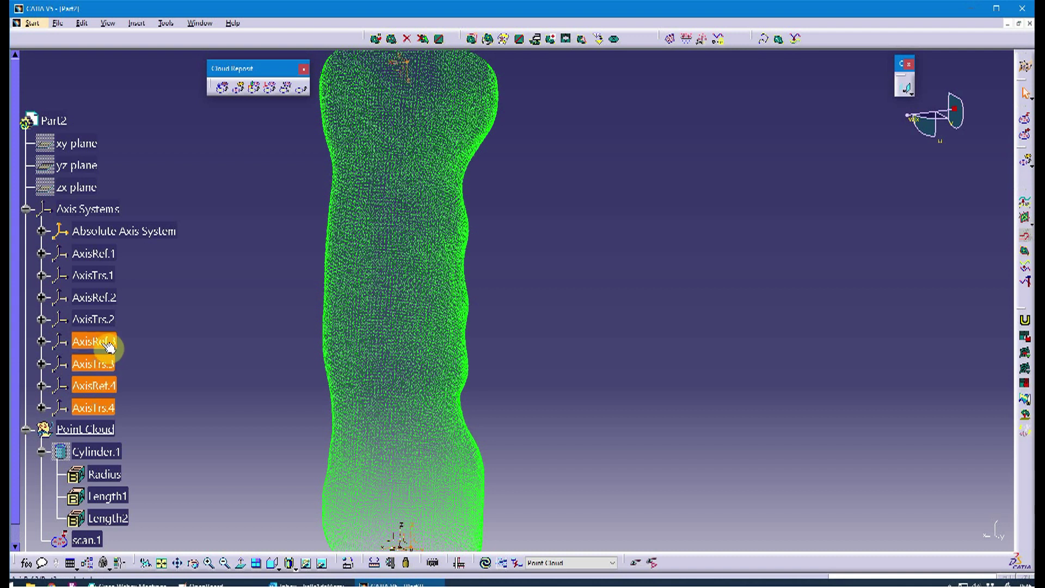
pyautogui.keyDown('ctrl'); pyautogui.click(103, 322); pyautogui.keyUp('ctrl')
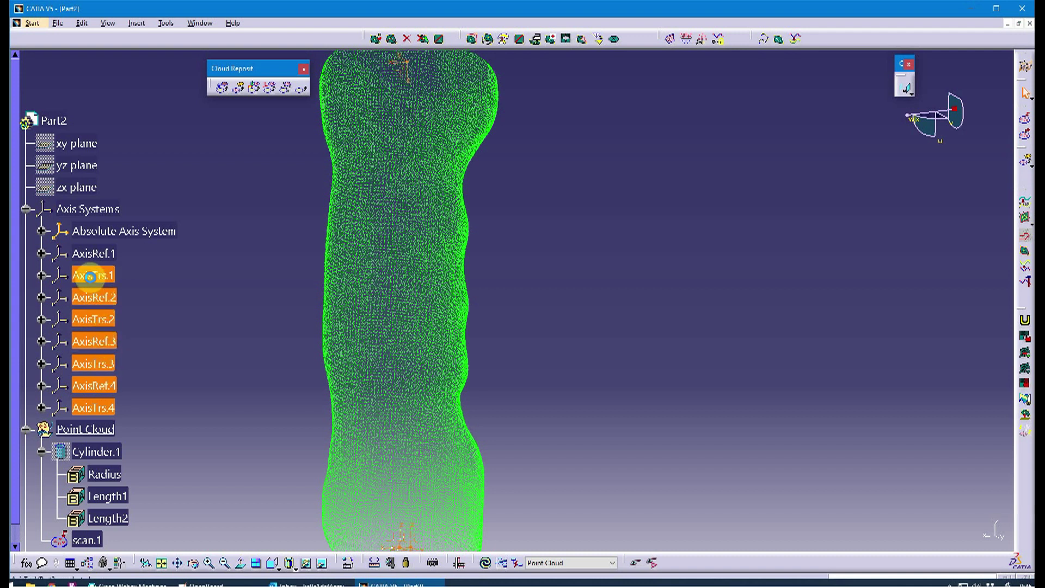
pyautogui.keyDown('ctrl'); pyautogui.click(102, 255); pyautogui.keyUp('ctrl')
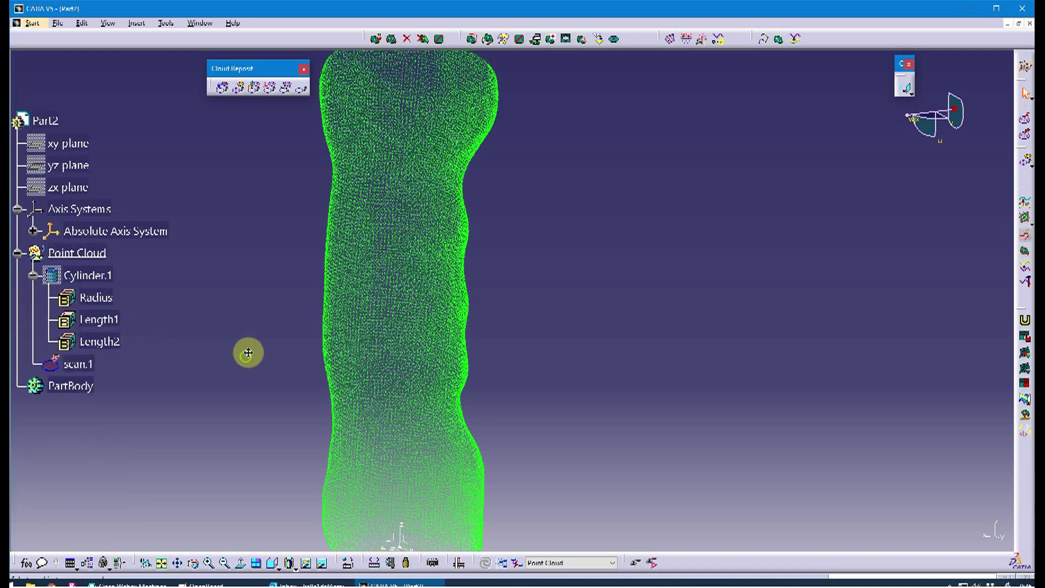
pyautogui.click(96, 249)
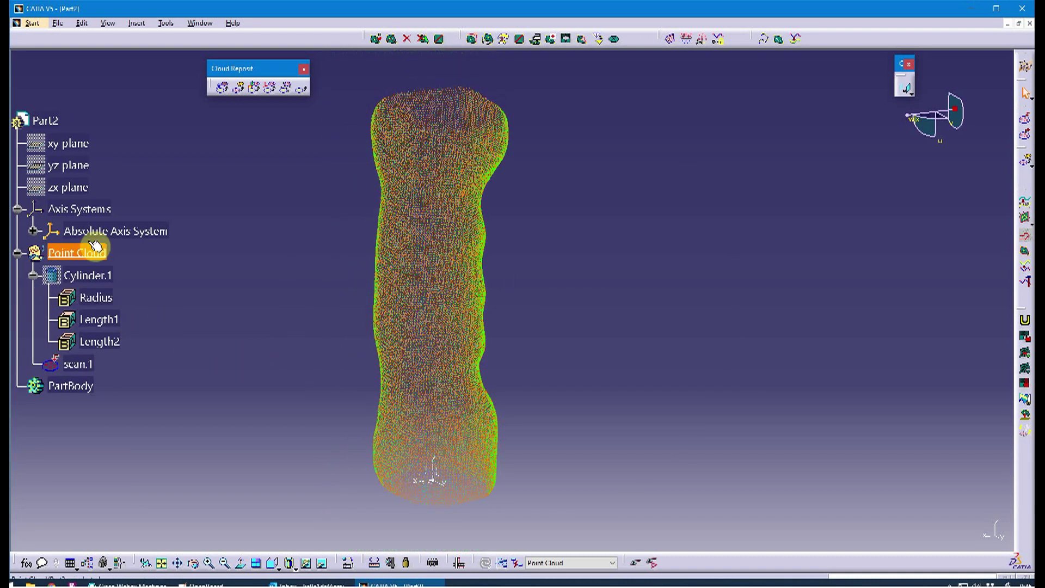
pyautogui.click(100, 230)
pyautogui.click(299, 406)
pyautogui.moveTo(299, 407); pyautogui.dragTo(479, 372, button='middle')
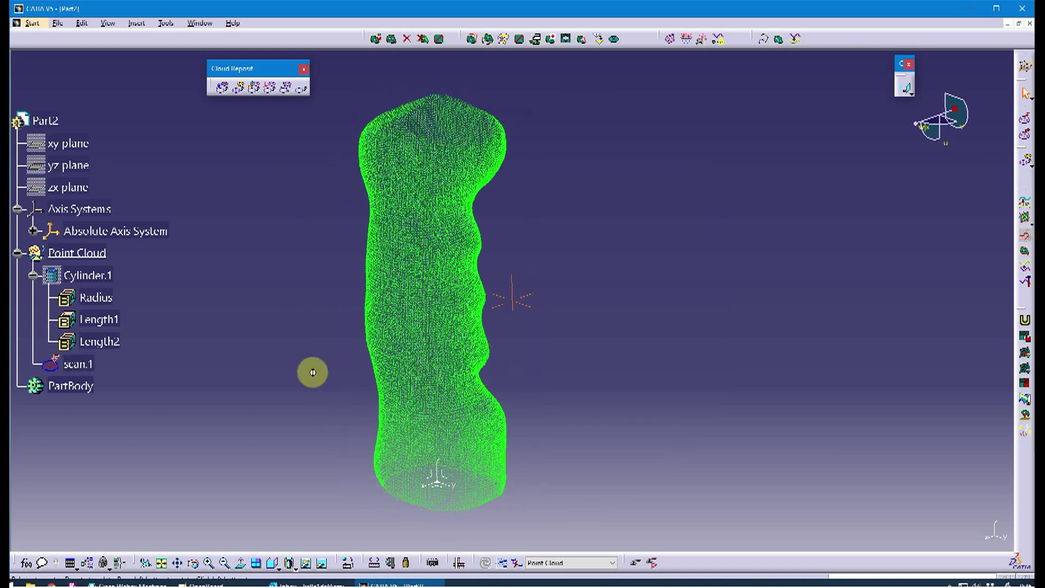
pyautogui.moveTo(314, 376)
pyautogui.mouseDown(button='middle')
pyautogui.moveTo(362, 357)
pyautogui.moveTo(324, 375)
pyautogui.mouseUp(button='middle')
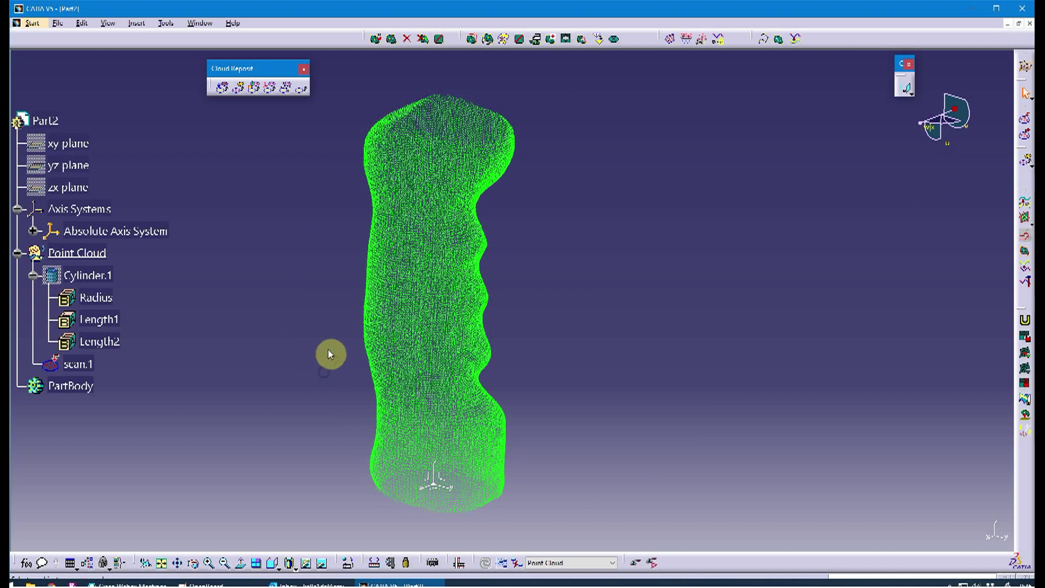
pyautogui.moveTo(723, 308); pyautogui.dragTo(719, 283, button='middle')
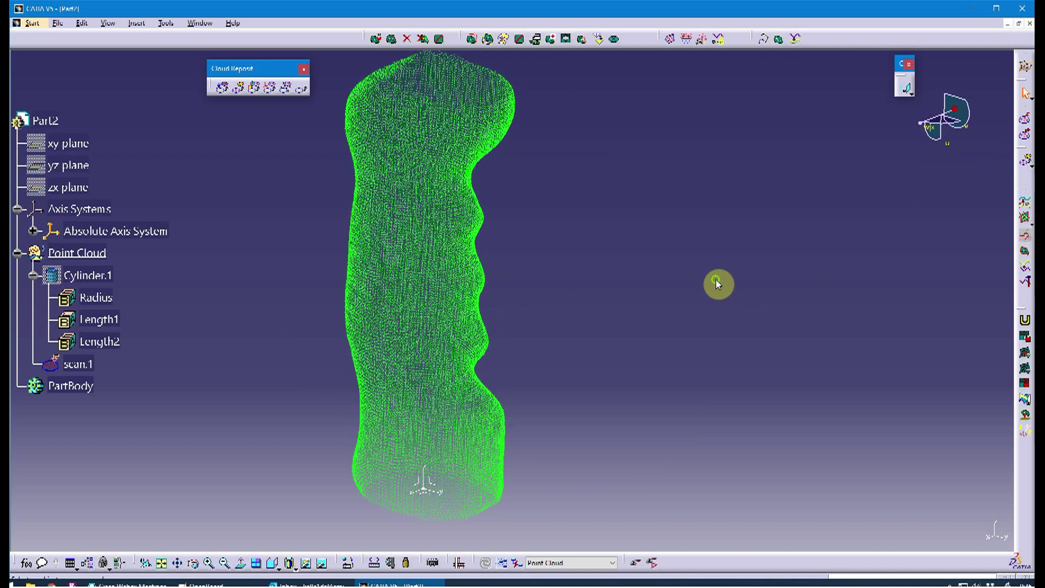
# Position the floating Cloud Reposit and Cloud Edition toolbars clear of the scan
pyautogui.moveTo(229, 64); pyautogui.dragTo(216, 67)
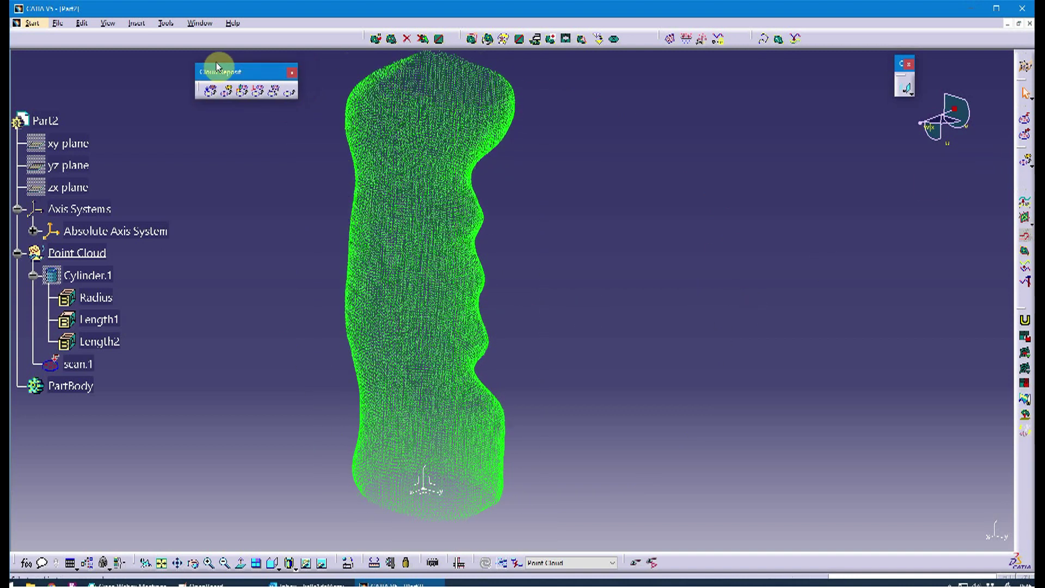
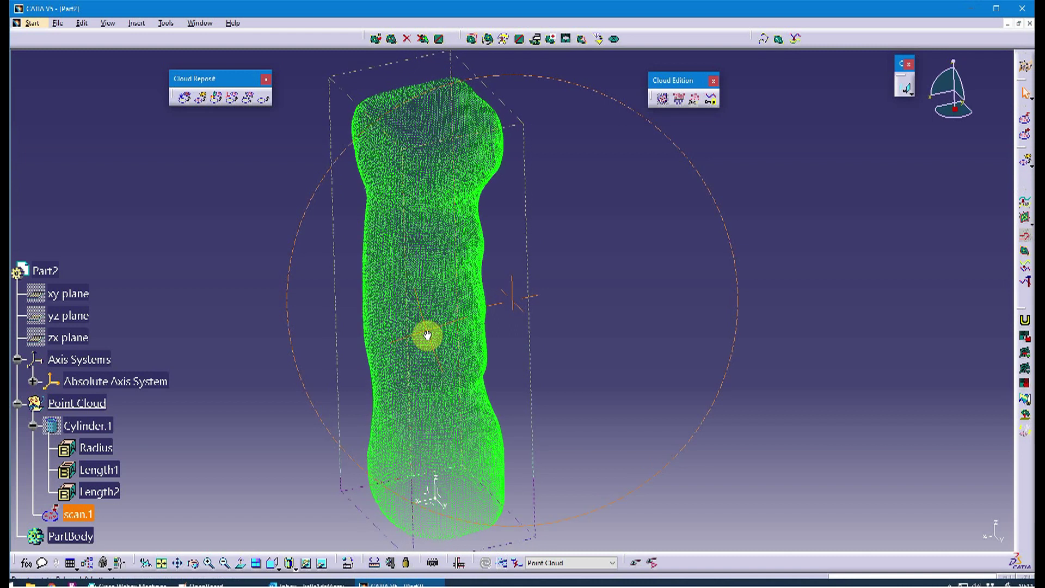
pyautogui.moveTo(677, 85); pyautogui.dragTo(668, 91)
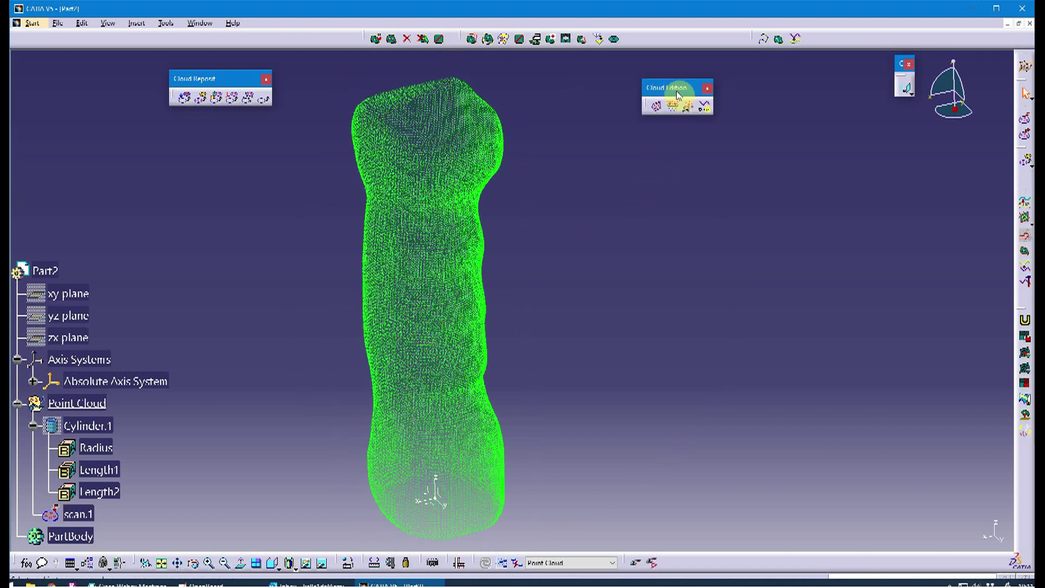
# Try a homogeneous filter with a 0.135 in radius on scan.1 and close it without keeping the result
pyautogui.click(674, 106)
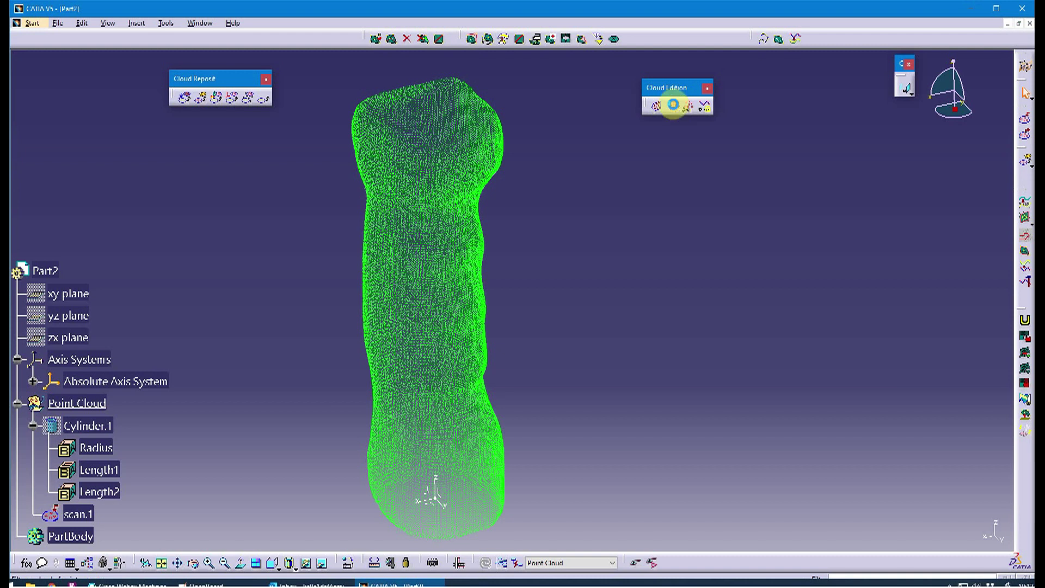
pyautogui.click(455, 284)
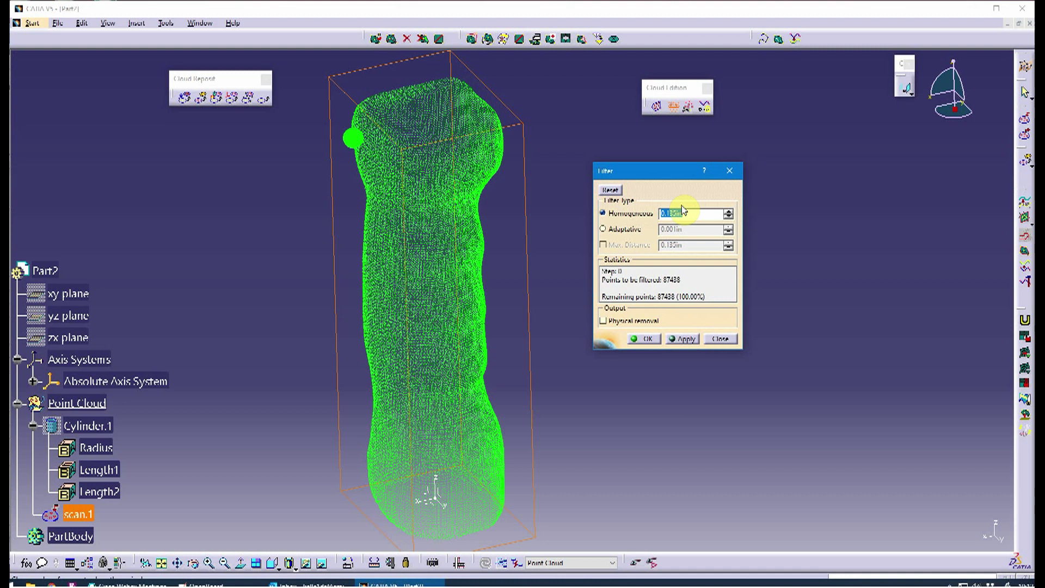
pyautogui.moveTo(374, 187); pyautogui.dragTo(441, 224, button='middle')
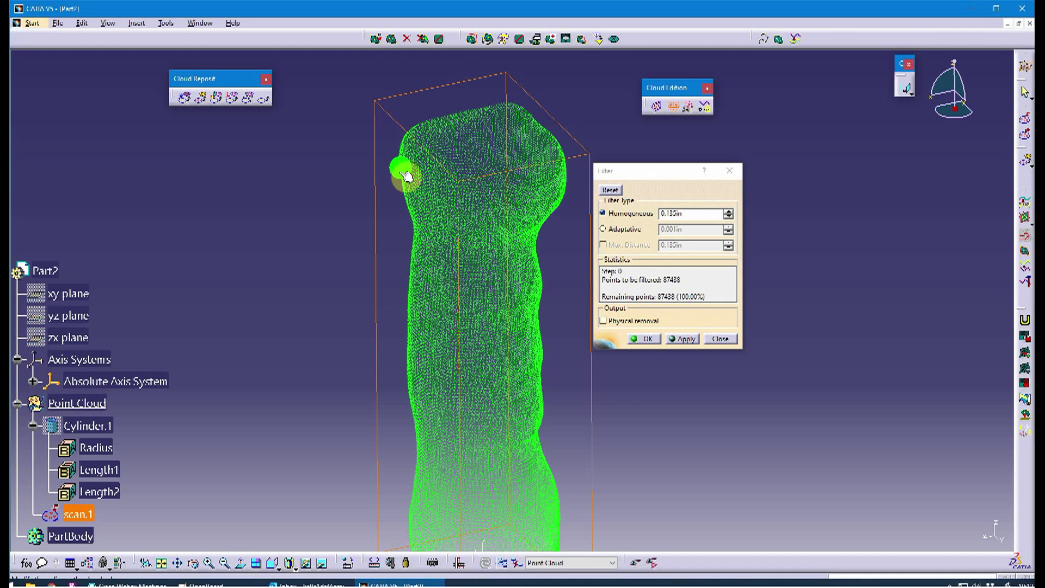
pyautogui.moveTo(403, 215)
pyautogui.mouseDown(button='middle')
pyautogui.moveTo(471, 247)
pyautogui.moveTo(512, 283)
pyautogui.moveTo(427, 209)
pyautogui.moveTo(410, 219)
pyautogui.moveTo(409, 205)
pyautogui.mouseUp(button='middle')
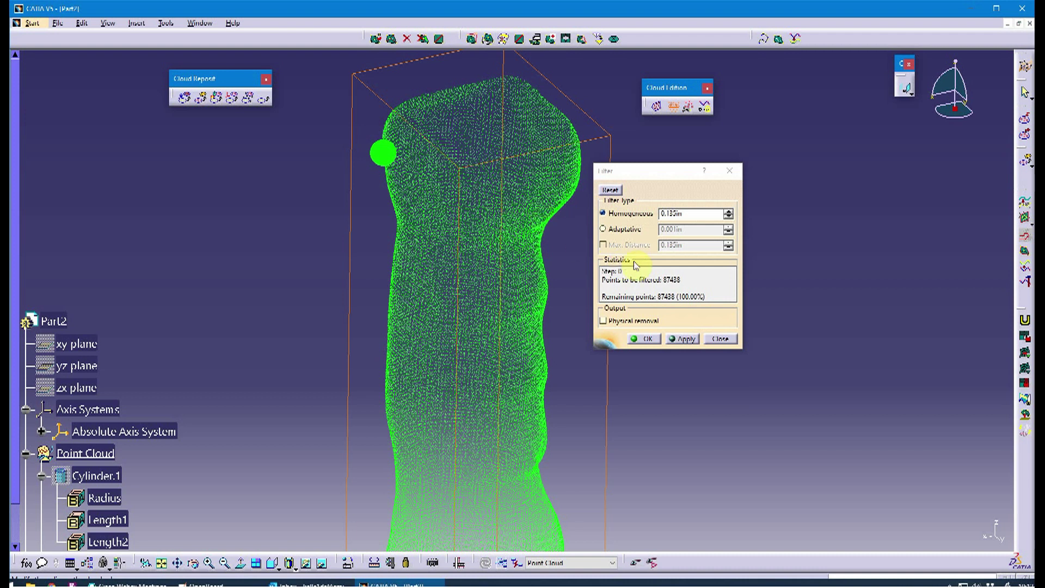
pyautogui.click(669, 214)
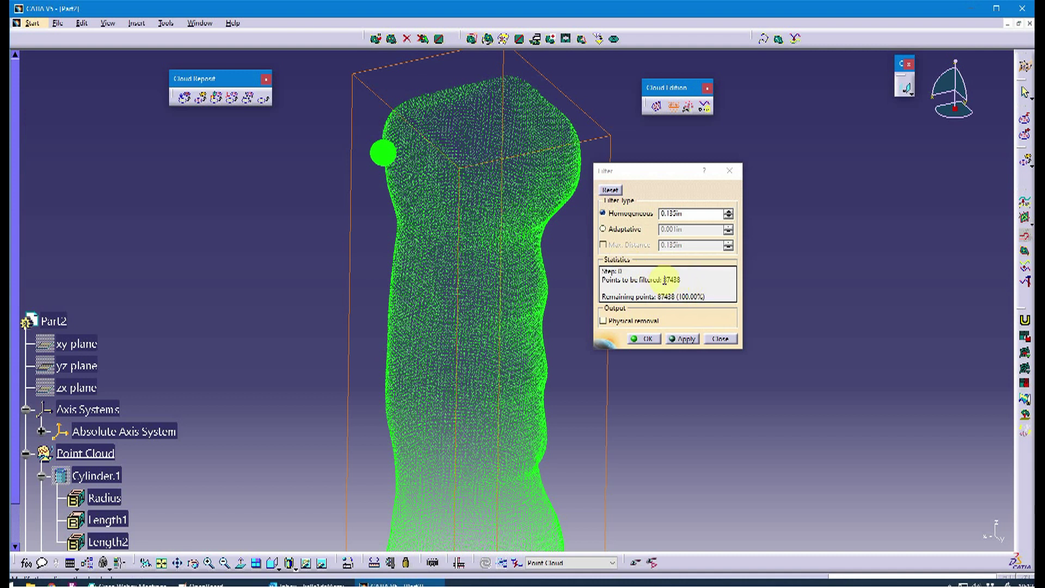
pyautogui.click(688, 339)
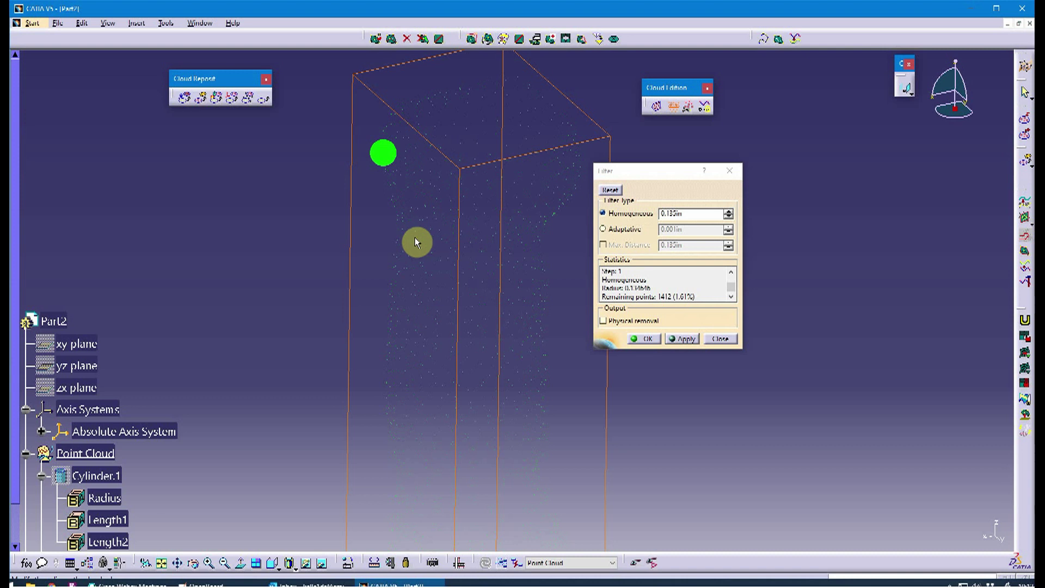
pyautogui.click(720, 338)
# Try a homogeneous filter on scan.1 with the radius set to 0.05 in and close it without keeping the result
pyautogui.moveTo(583, 327); pyautogui.dragTo(567, 294, button='middle')
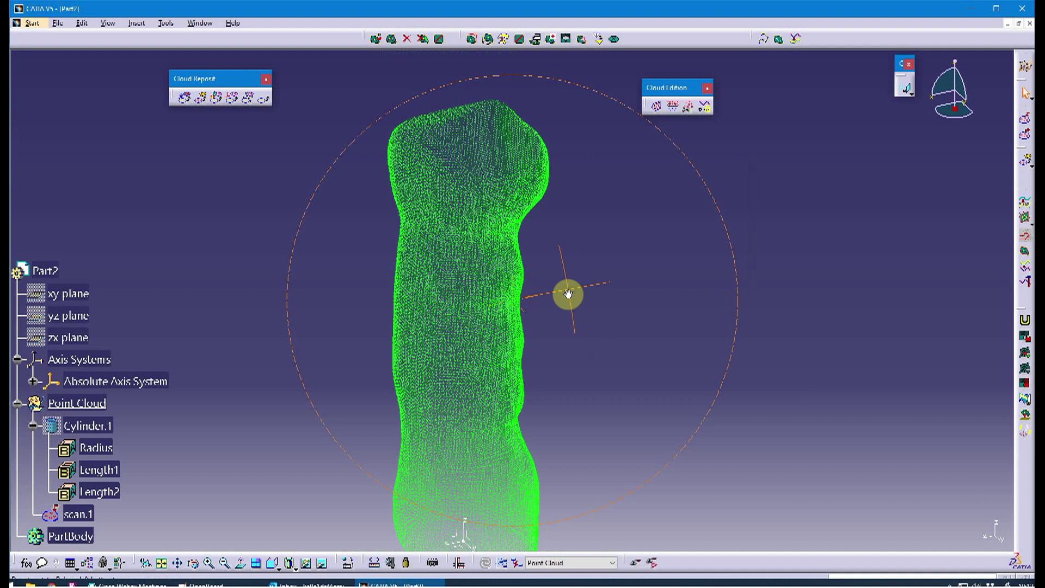
pyautogui.click(669, 107)
pyautogui.click(497, 292)
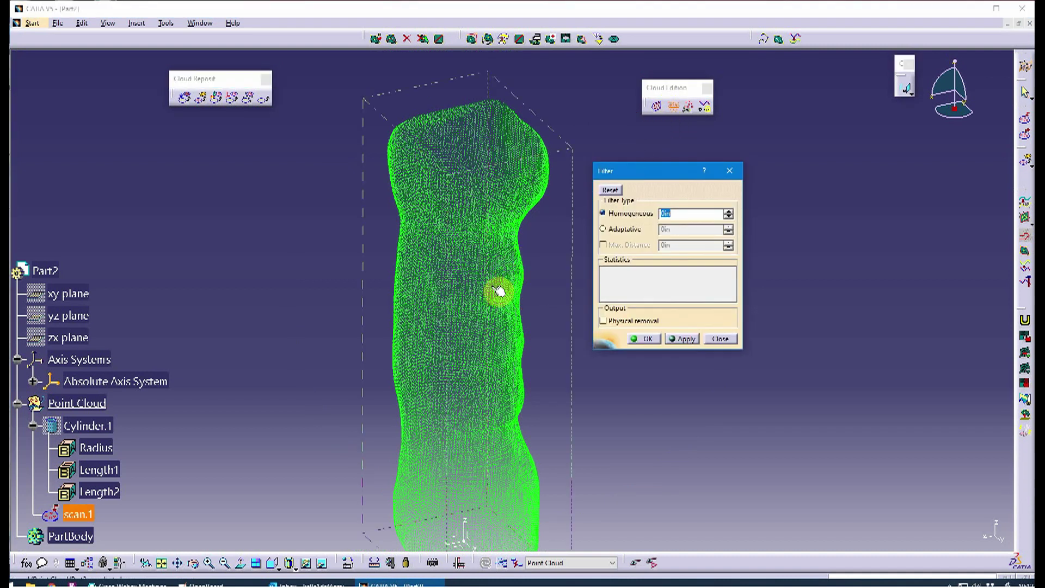
pyautogui.click(667, 215)
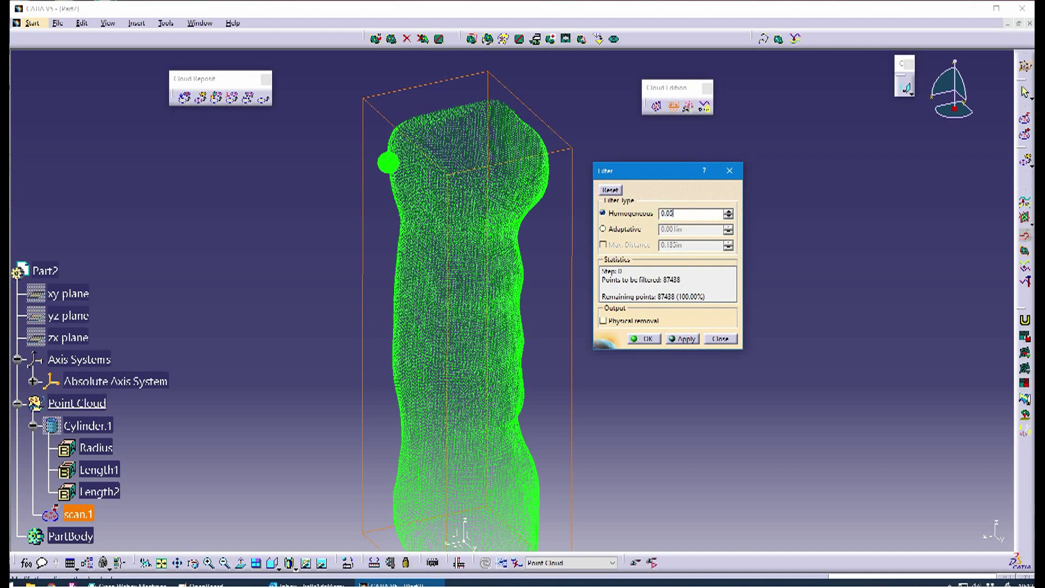
pyautogui.moveTo(409, 183); pyautogui.dragTo(551, 257, button='middle')
pyautogui.click(687, 340)
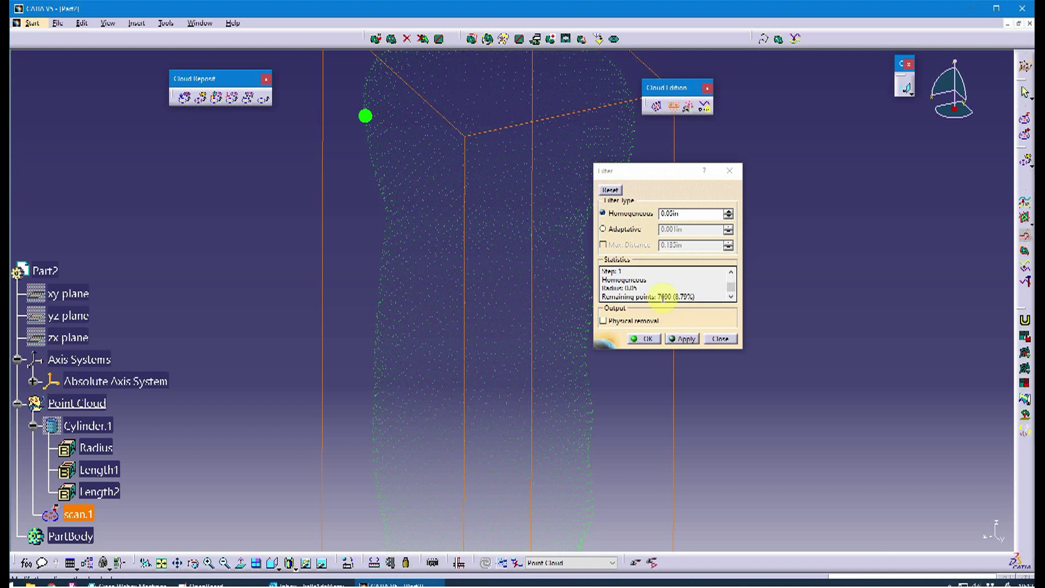
pyautogui.moveTo(553, 294); pyautogui.dragTo(448, 350, button='middle')
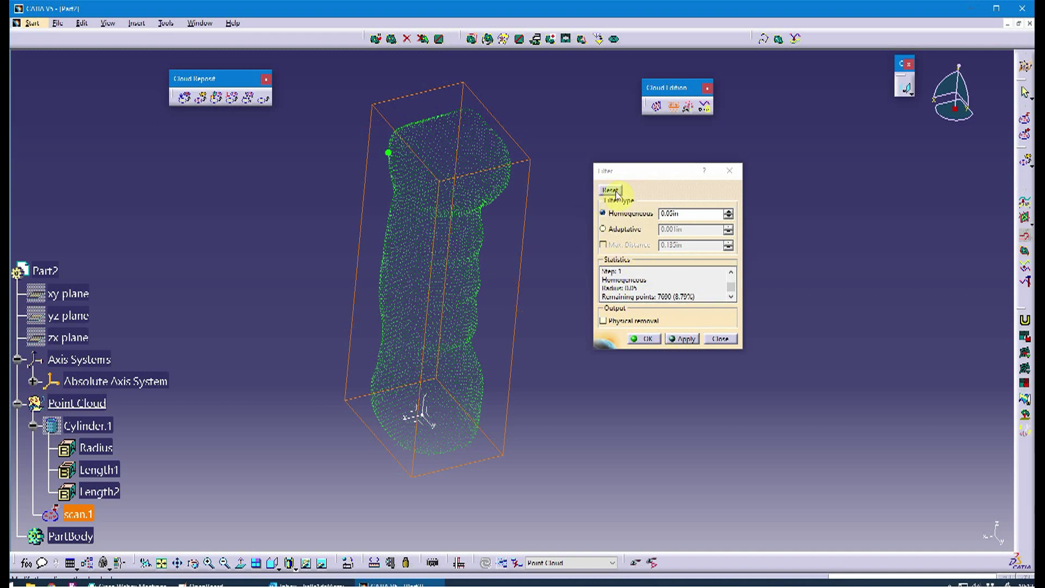
pyautogui.click(720, 339)
# Remove a single stray point inside the grip's end opening from scan.1 using Remove in Pick mode at Point level
pyautogui.moveTo(593, 305); pyautogui.dragTo(662, 82, button='middle')
pyautogui.moveTo(430, 222); pyautogui.dragTo(389, 301, button='middle')
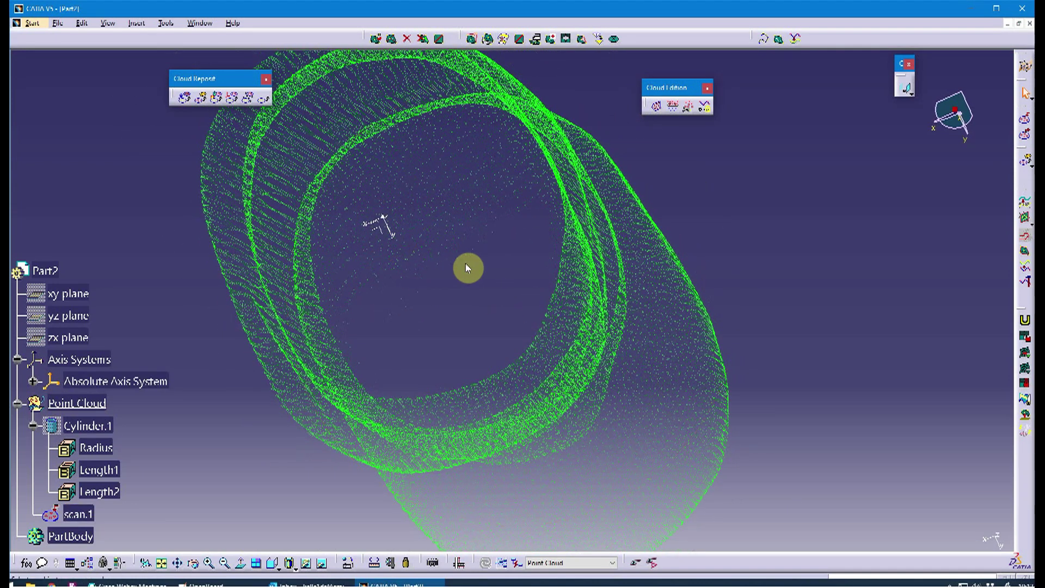
pyautogui.click(689, 113)
pyautogui.moveTo(788, 135); pyautogui.dragTo(795, 121)
pyautogui.click(779, 168)
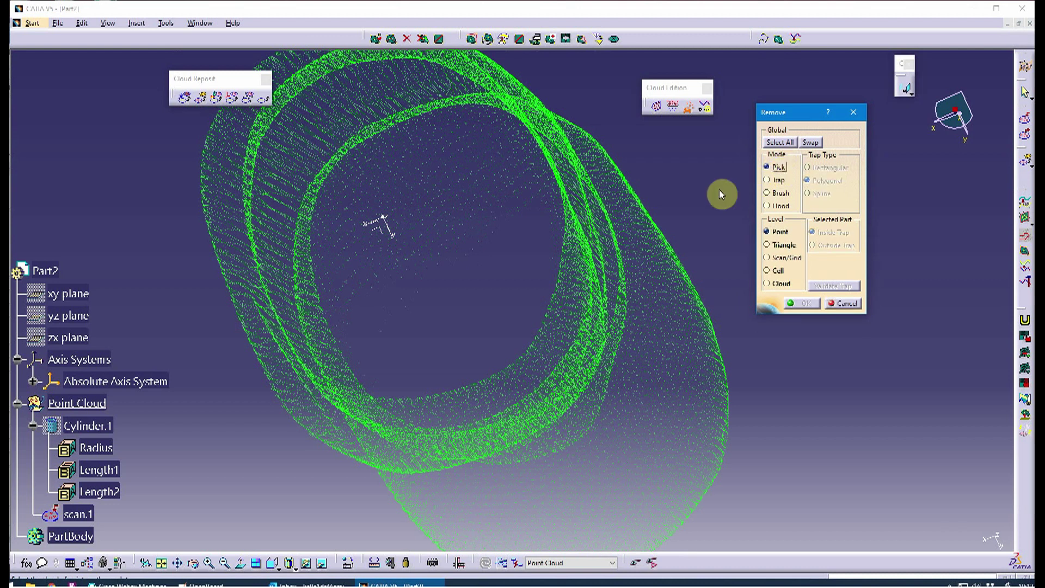
pyautogui.click(380, 337)
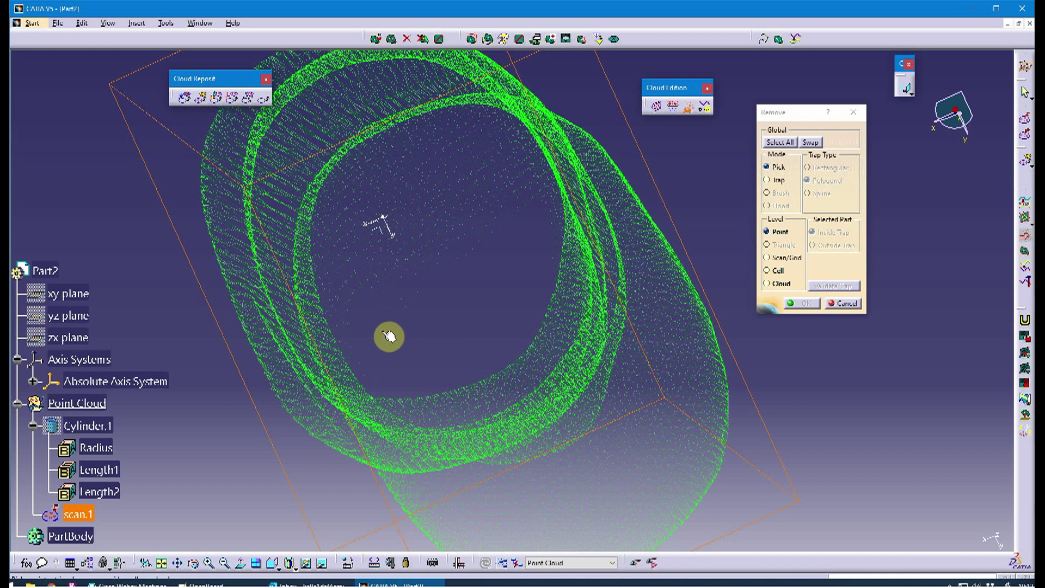
pyautogui.click(801, 303)
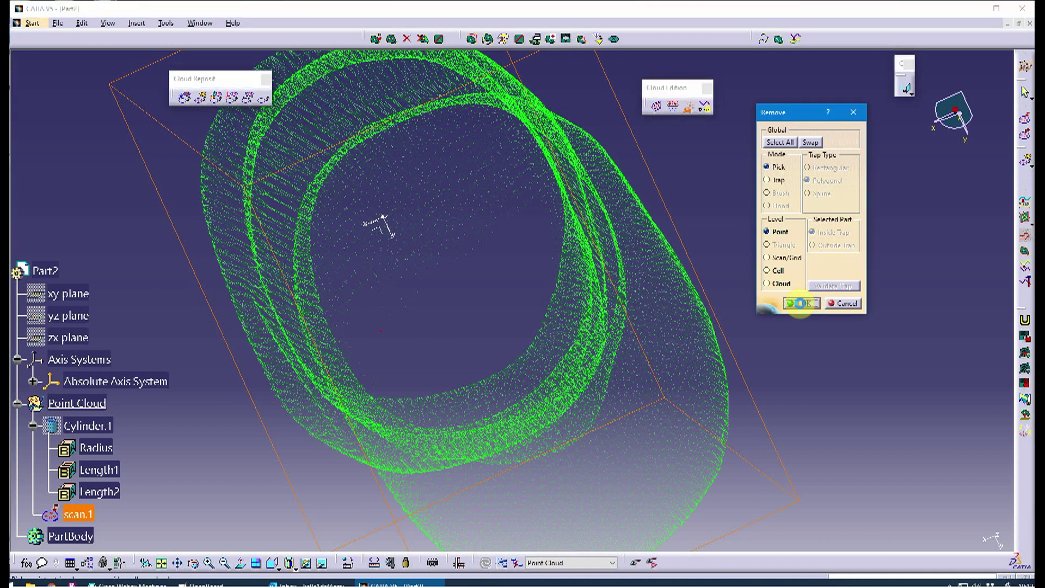
# Start Remove on scan.1 in Trap mode and draw a four-sided polygonal trap inside the grip's end opening, selecting points inside the trap
pyautogui.click(685, 107)
pyautogui.click(778, 181)
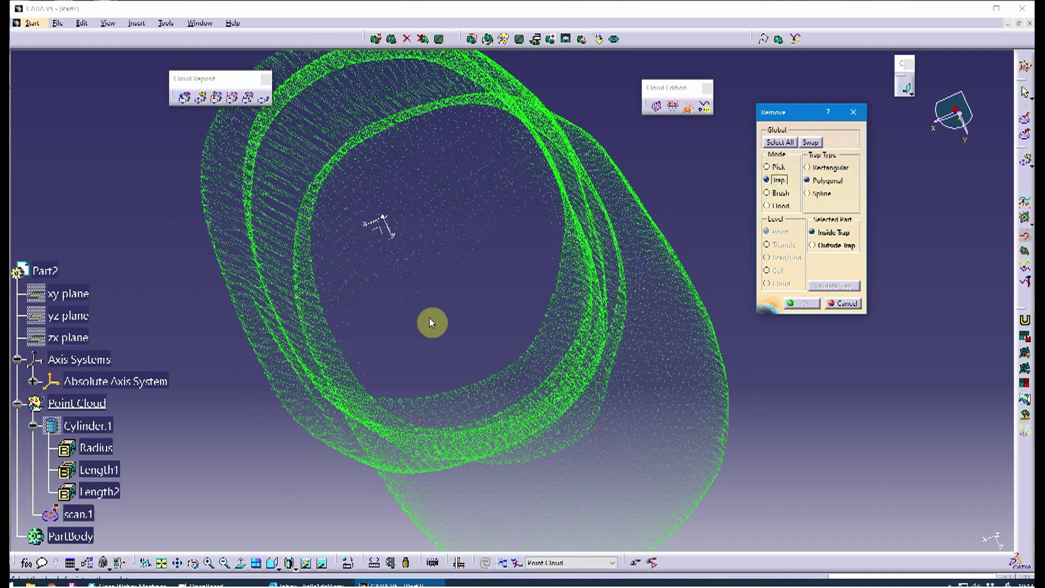
pyautogui.click(395, 269)
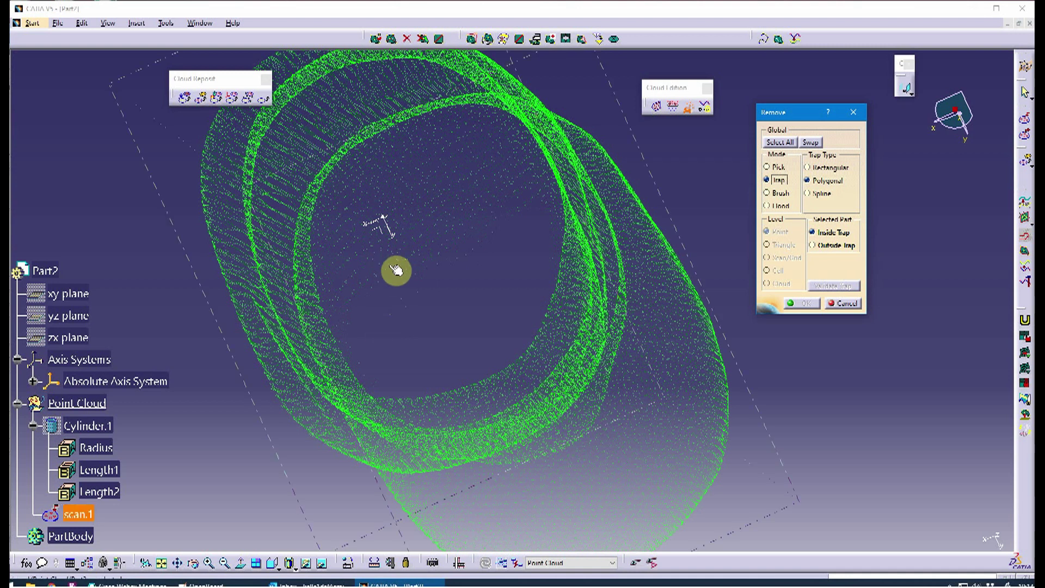
pyautogui.click(392, 263)
pyautogui.click(374, 308)
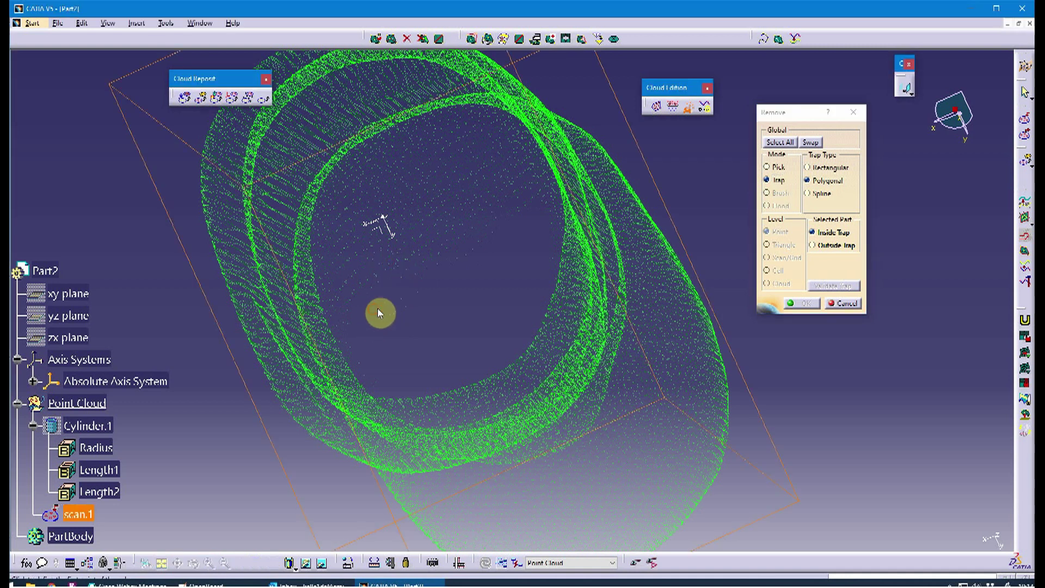
pyautogui.click(490, 255)
pyautogui.click(462, 333)
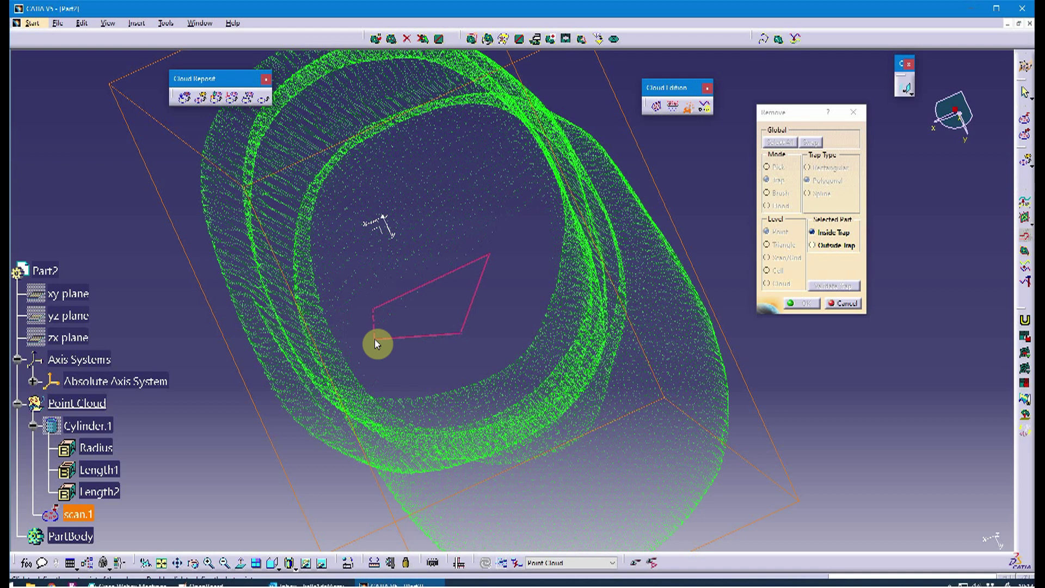
pyautogui.doubleClick(375, 339)
# Shorten the polygonal trap's depth towards the grip's far end and remove the scan.1 points inside it
pyautogui.moveTo(403, 355); pyautogui.dragTo(390, 310, button='middle')
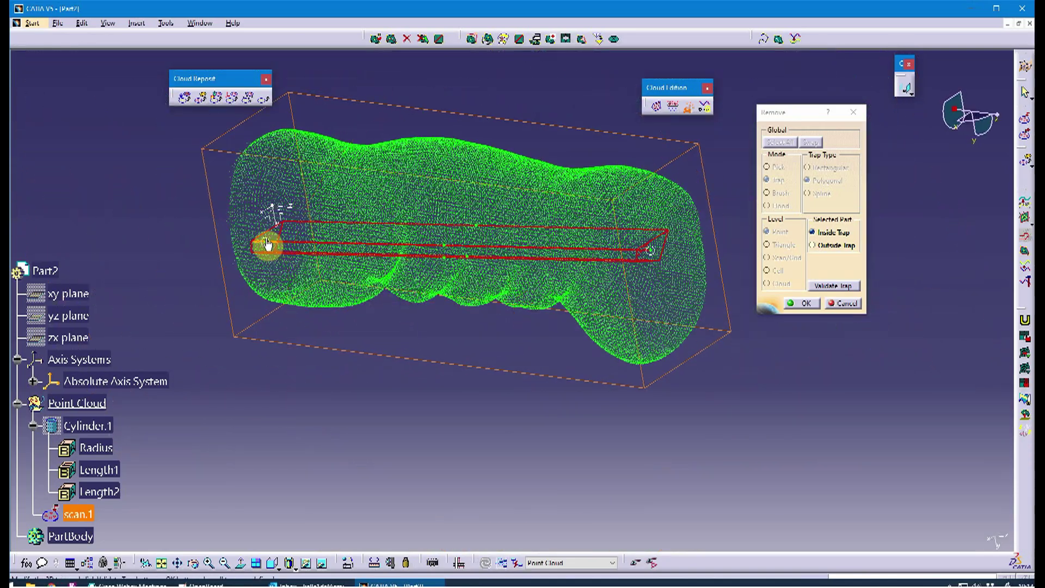
pyautogui.moveTo(267, 247); pyautogui.dragTo(607, 249)
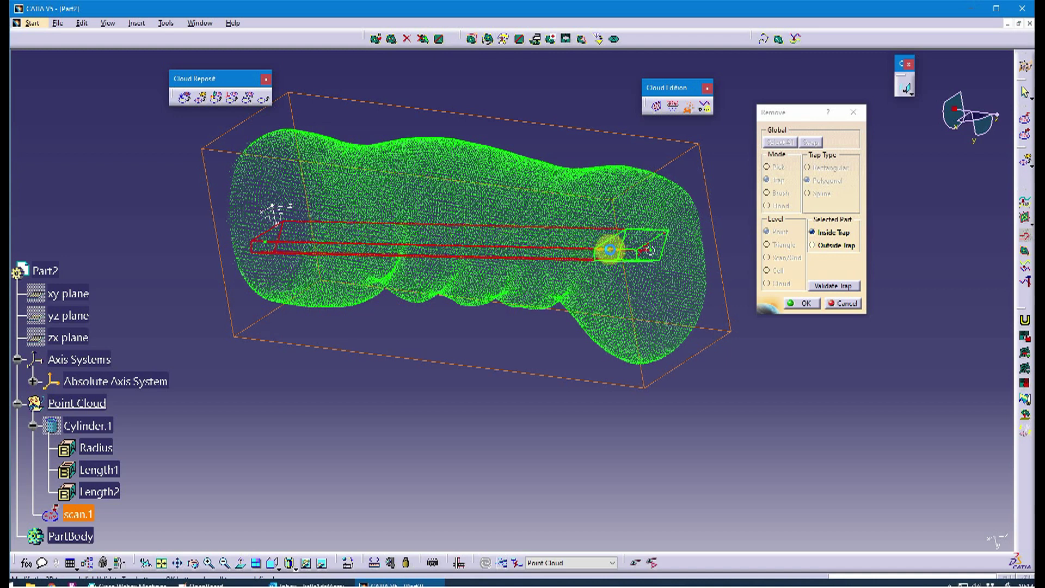
pyautogui.moveTo(612, 256); pyautogui.dragTo(468, 371, button='middle')
pyautogui.click(798, 301)
pyautogui.moveTo(343, 286); pyautogui.dragTo(381, 368, button='middle')
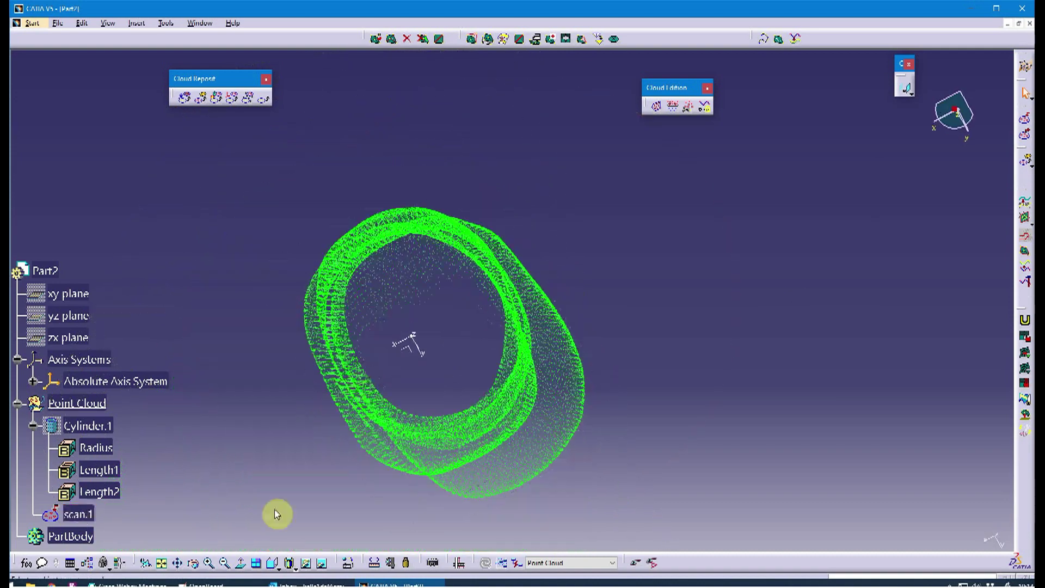
# Trim the grip's uneven upper end in side view by removing the scan.1 points inside a polygonal trap drawn across its edge
pyautogui.click(273, 564)
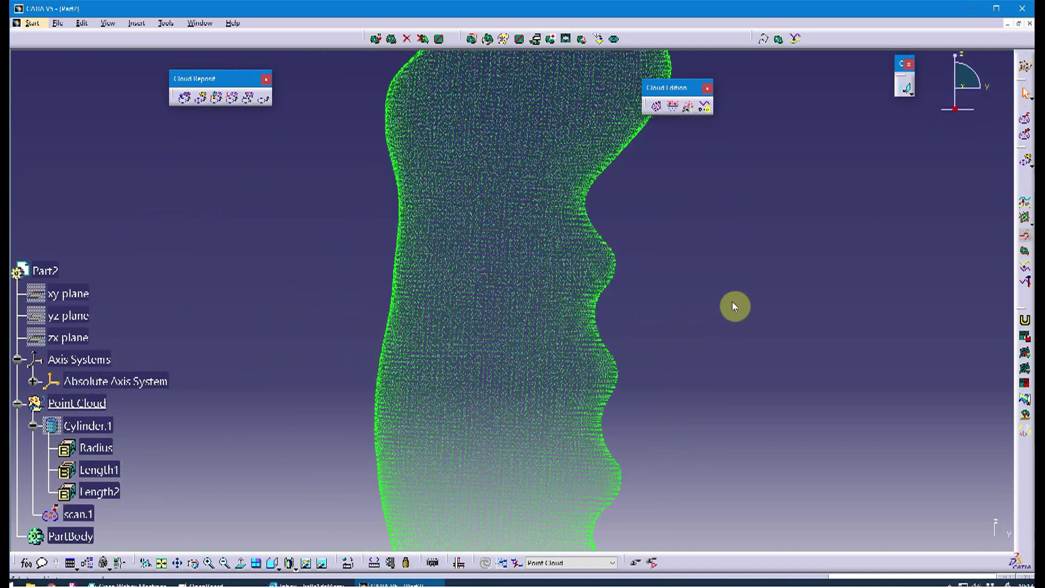
pyautogui.click(492, 274)
pyautogui.moveTo(492, 274); pyautogui.dragTo(369, 238, button='middle')
pyautogui.moveTo(577, 210); pyautogui.dragTo(658, 165, button='middle')
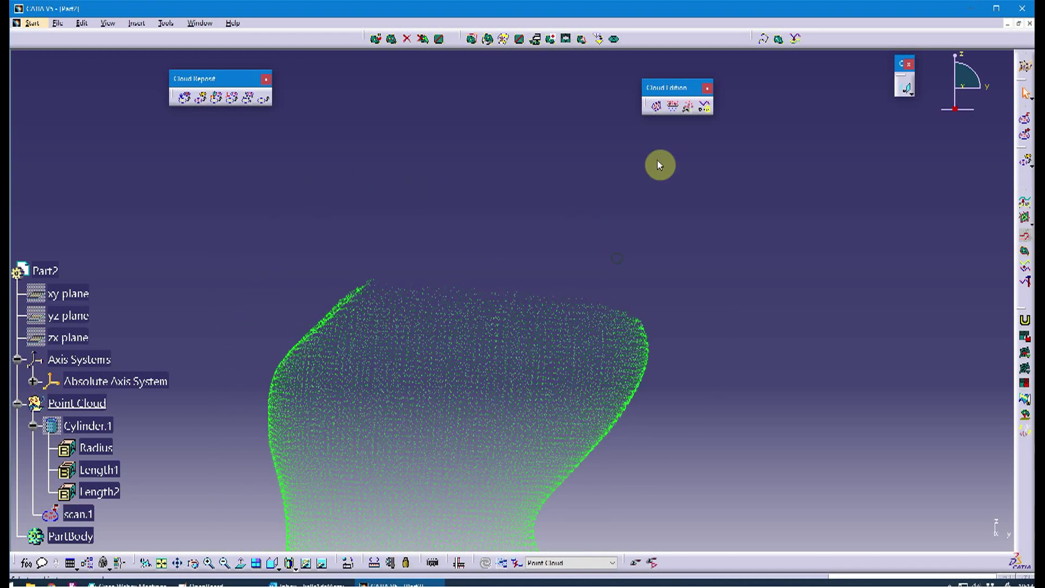
pyautogui.click(686, 114)
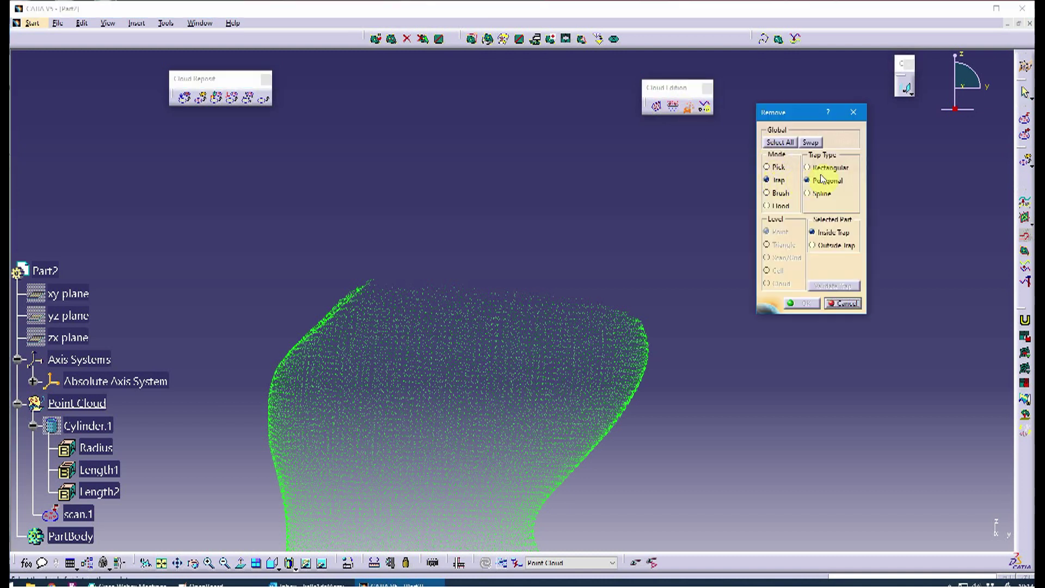
pyautogui.click(345, 299)
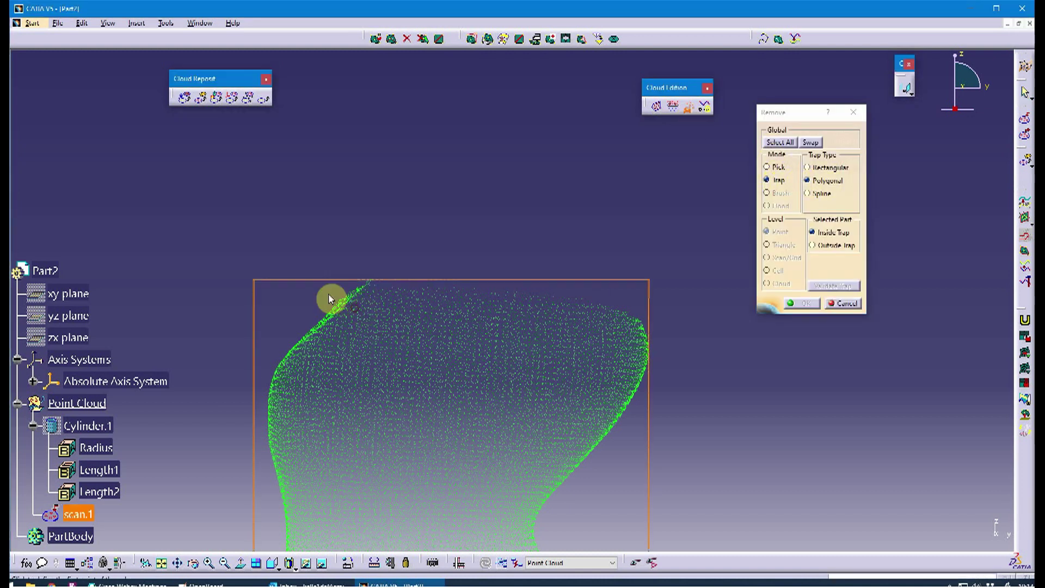
pyautogui.click(326, 285)
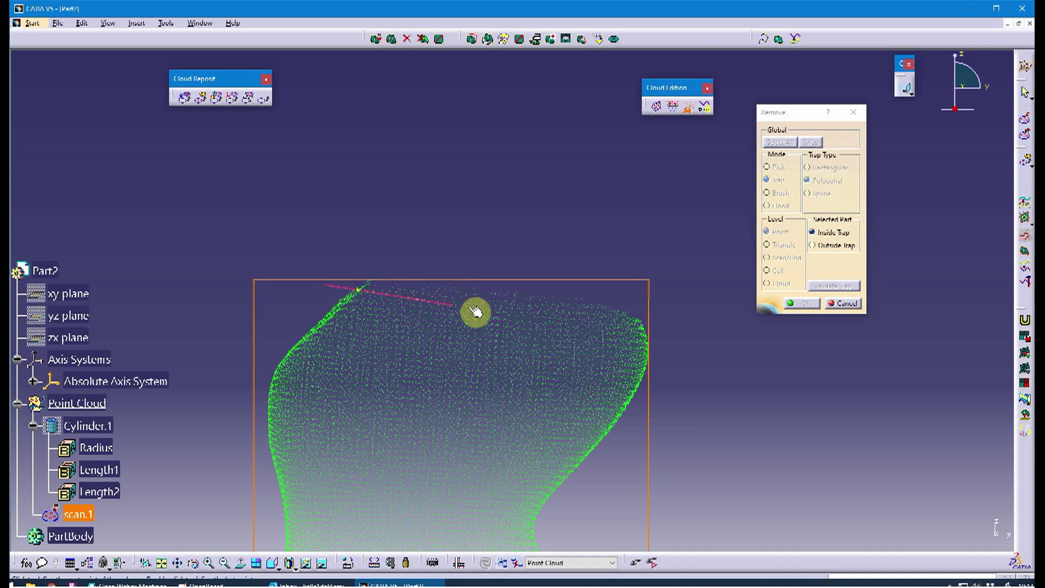
pyautogui.click(668, 315)
pyautogui.click(660, 253)
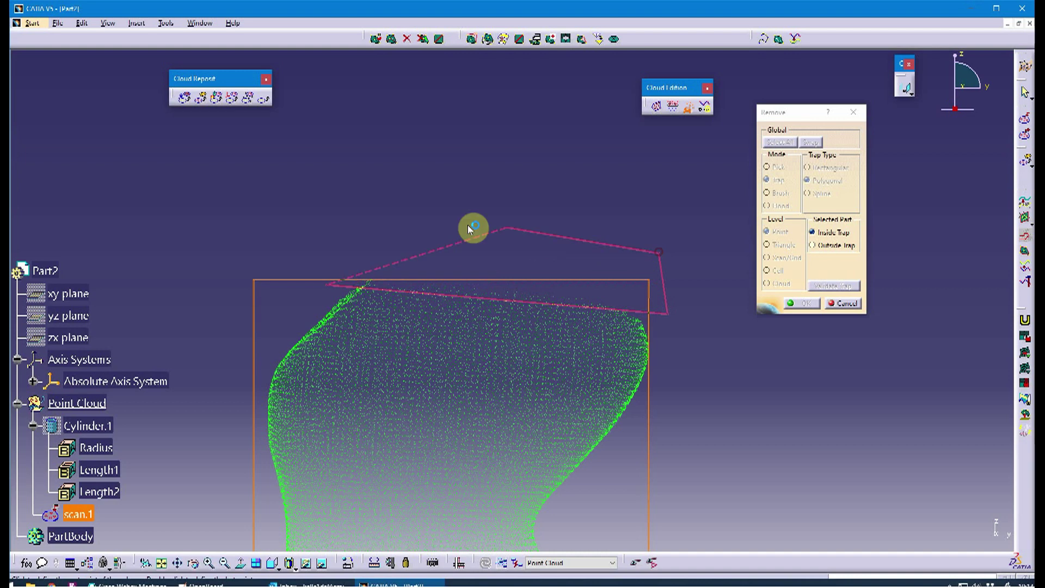
pyautogui.doubleClick(350, 250)
pyautogui.moveTo(349, 250); pyautogui.dragTo(663, 282, button='middle')
pyautogui.click(806, 303)
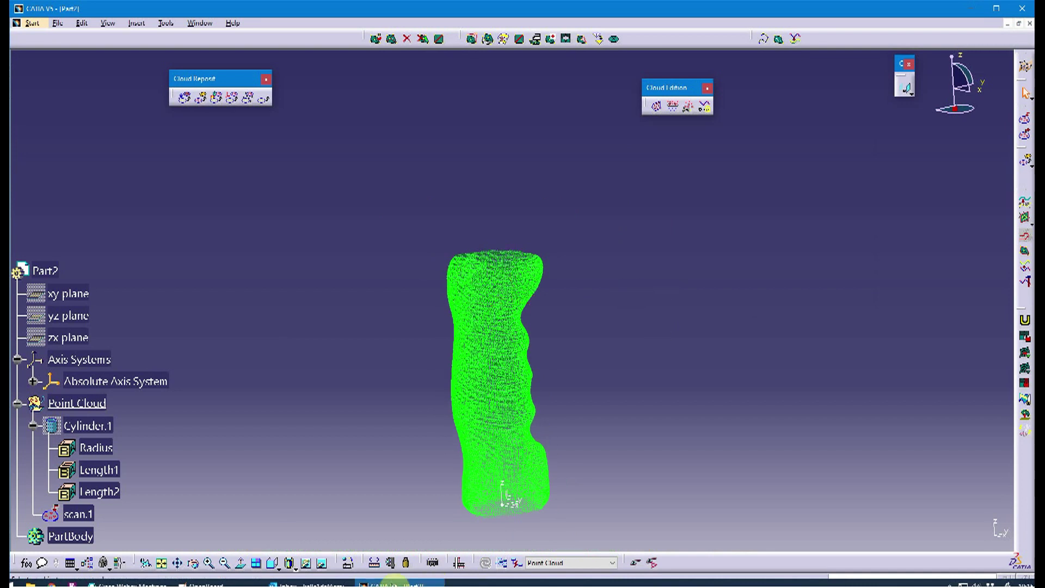
# Trim the grip's lower end in side view by removing the scan.1 points inside a rectangular trap drawn across its bottom edge
pyautogui.click(274, 565)
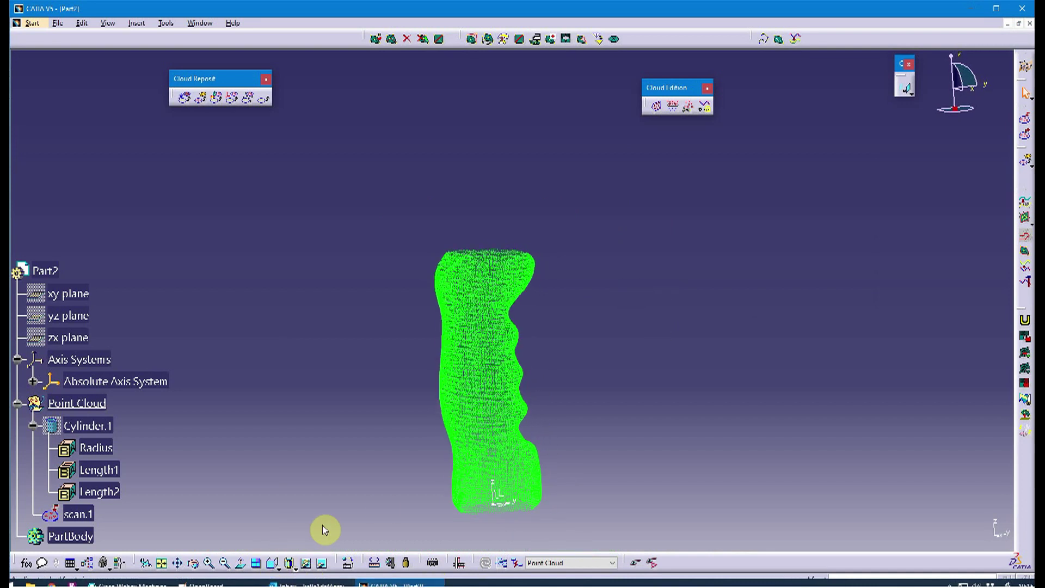
pyautogui.moveTo(606, 433); pyautogui.dragTo(645, 242, button='middle')
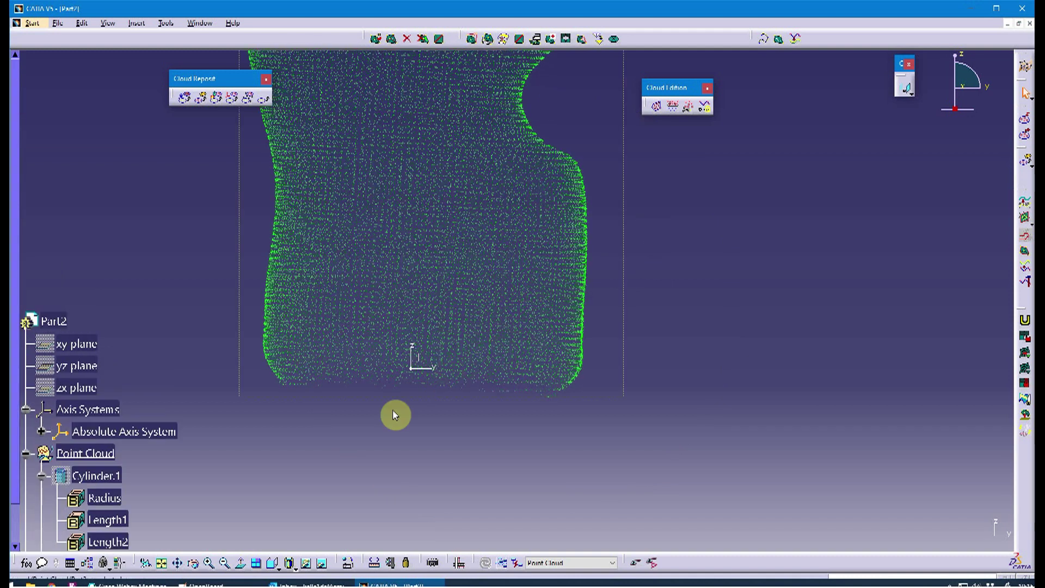
pyautogui.click(689, 107)
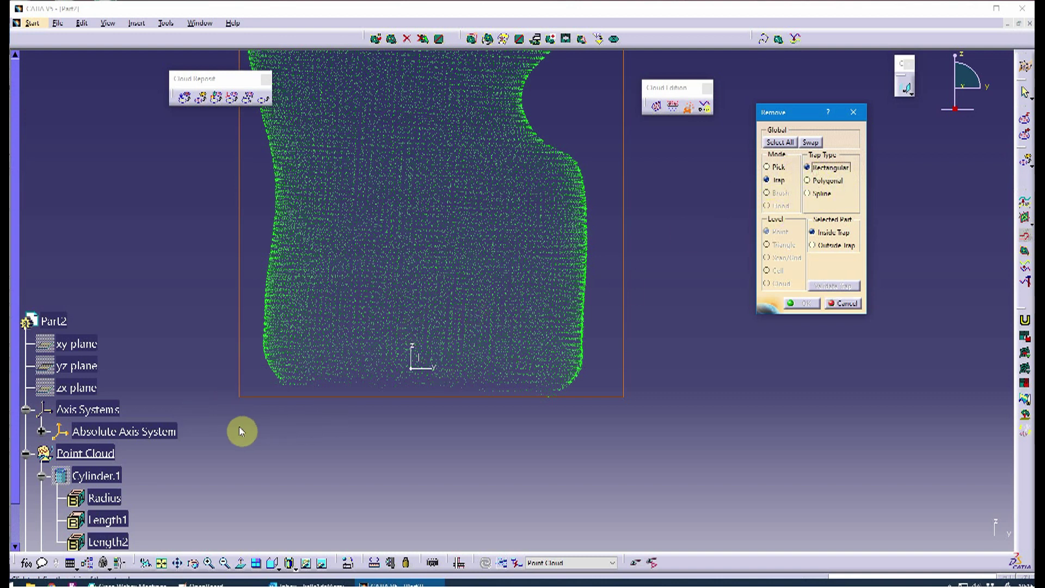
pyautogui.moveTo(229, 431); pyautogui.dragTo(649, 381)
pyautogui.moveTo(416, 385); pyautogui.dragTo(778, 333, button='middle')
pyautogui.click(803, 304)
# Apply a homogeneous filter with a 0.05 in radius to scan.1, without physical removal, and keep the result
pyautogui.moveTo(688, 311); pyautogui.dragTo(624, 483, button='middle')
pyautogui.click(432, 369)
pyautogui.moveTo(432, 368); pyautogui.dragTo(501, 315, button='middle')
pyautogui.click(703, 115)
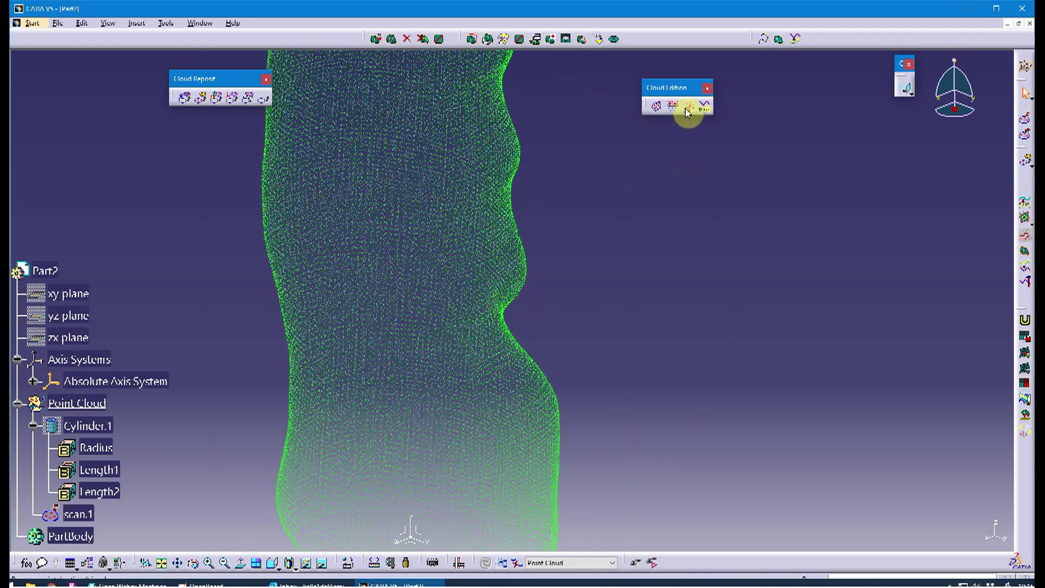
pyautogui.click(674, 109)
pyautogui.click(428, 245)
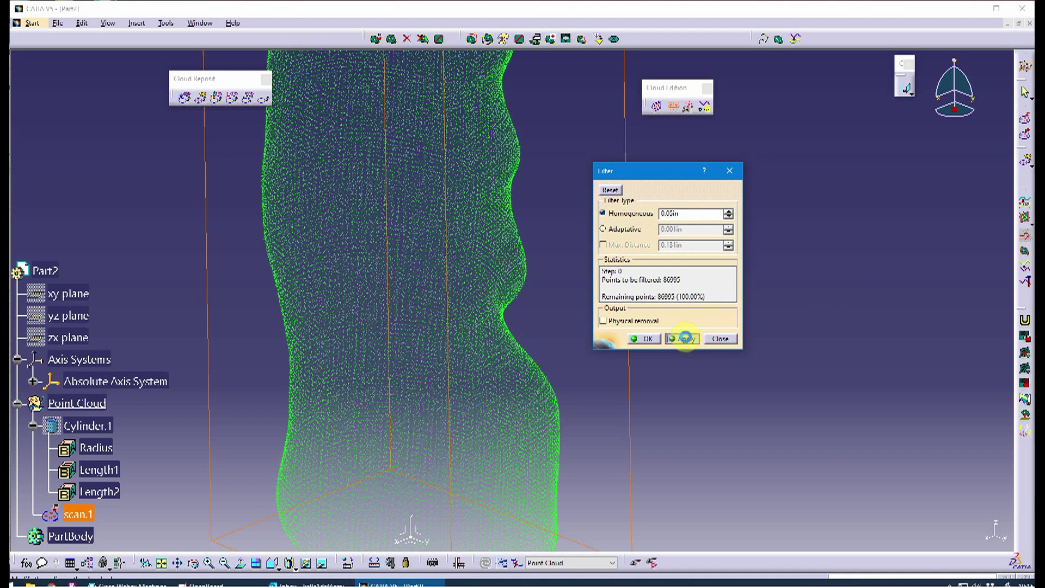
pyautogui.click(685, 338)
pyautogui.click(648, 339)
pyautogui.moveTo(638, 342)
pyautogui.mouseDown(button='middle')
pyautogui.moveTo(637, 311)
pyautogui.moveTo(619, 324)
pyautogui.moveTo(626, 338)
pyautogui.mouseUp(button='middle')
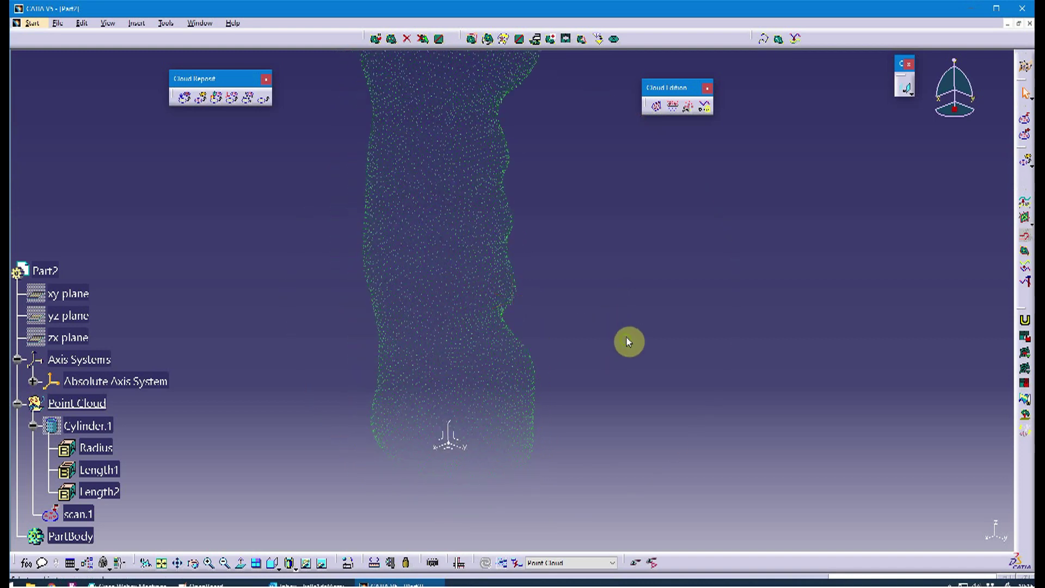